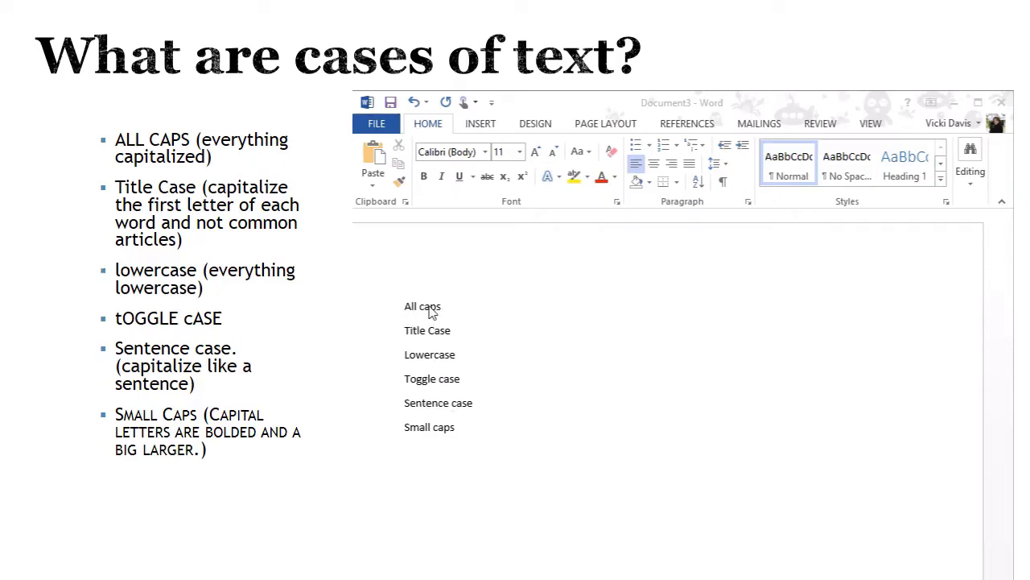
Convert the 'All caps' line to ALL CAPS using Change Case UPPERCASE.
click(422, 317)
drag(443, 307, 405, 307)
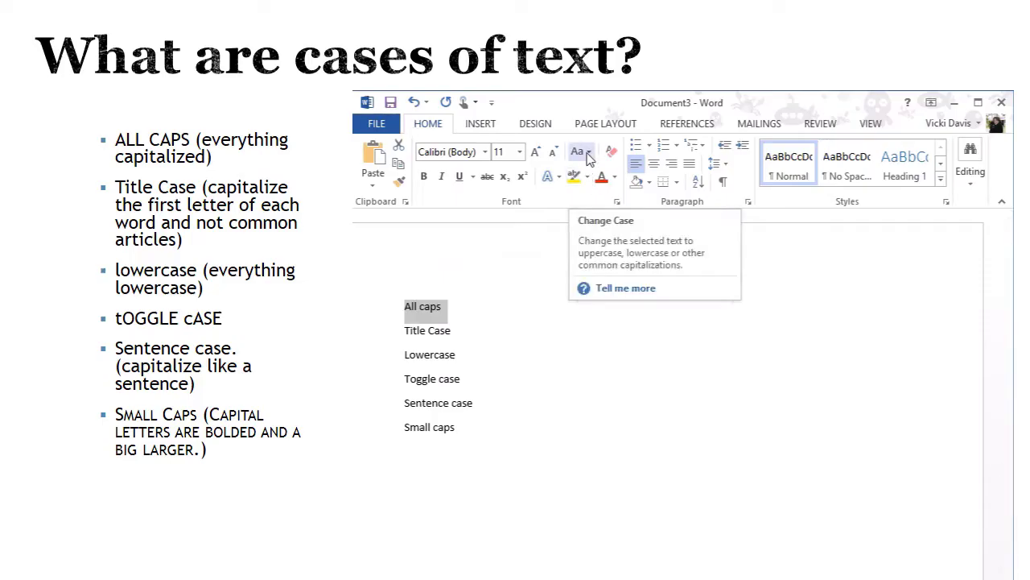
click(588, 153)
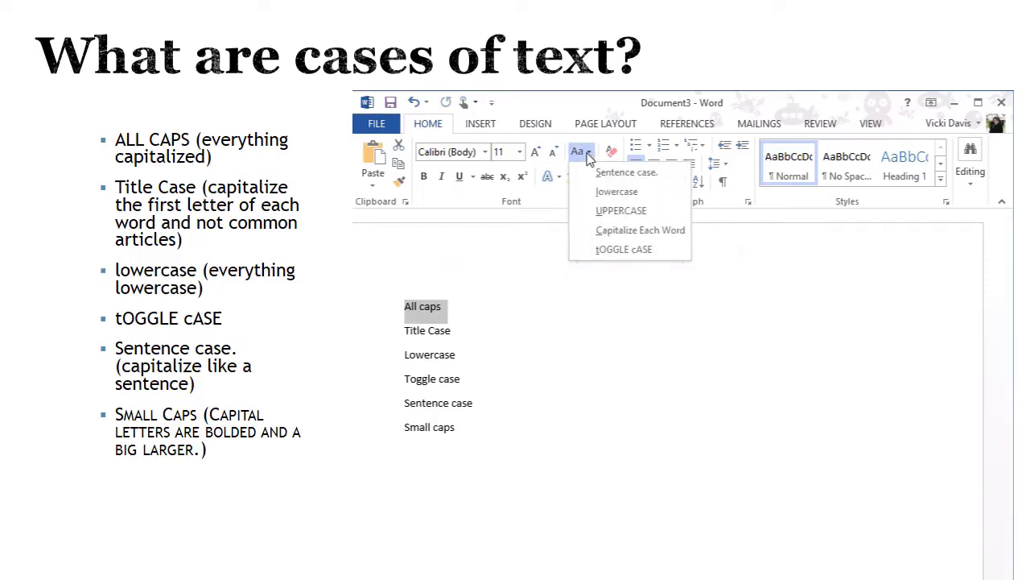
click(609, 213)
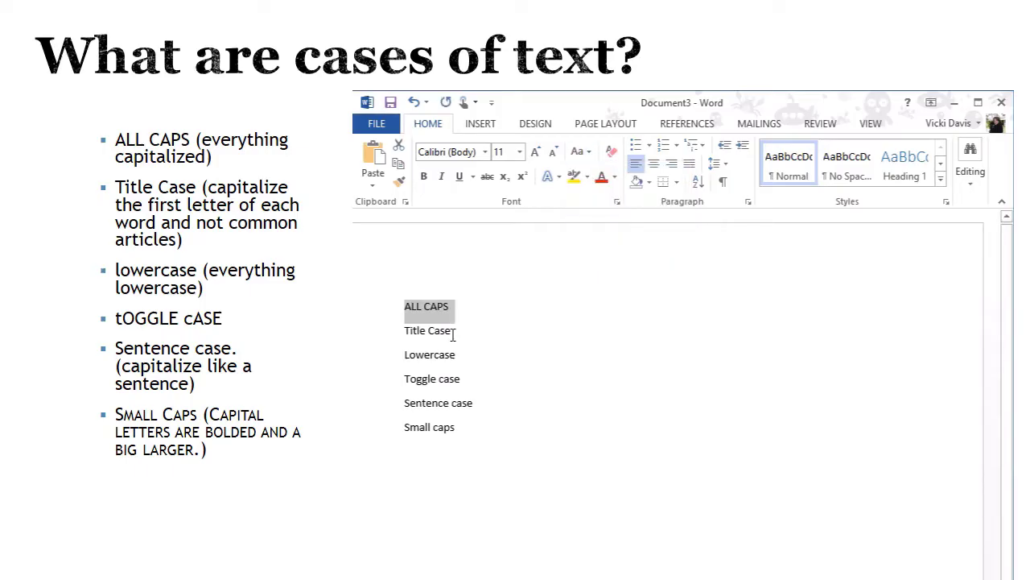
Complete the second line to read 'Title Case Is the Awesome Way to Capitalize'.
drag(454, 337, 402, 336)
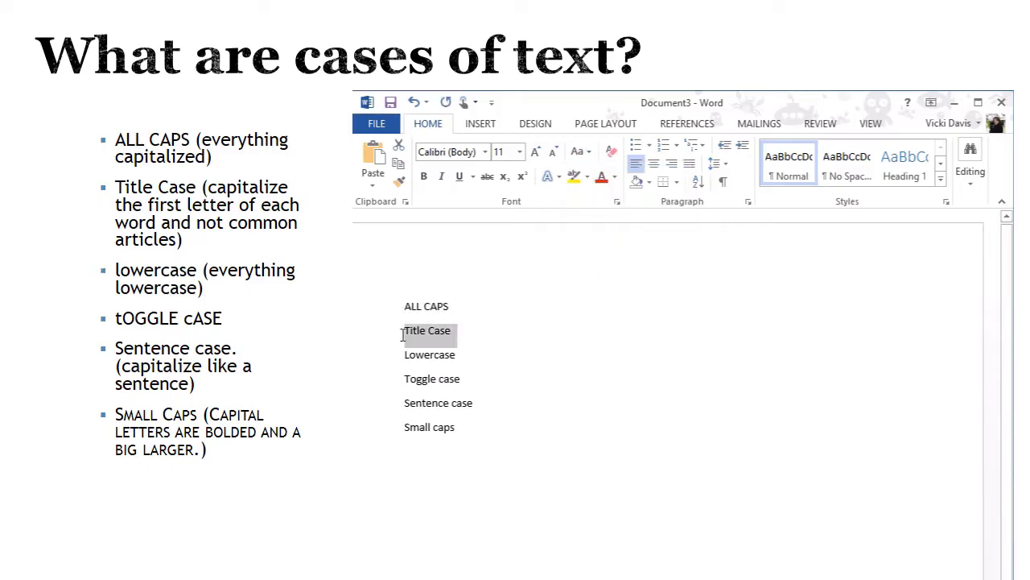
click(581, 159)
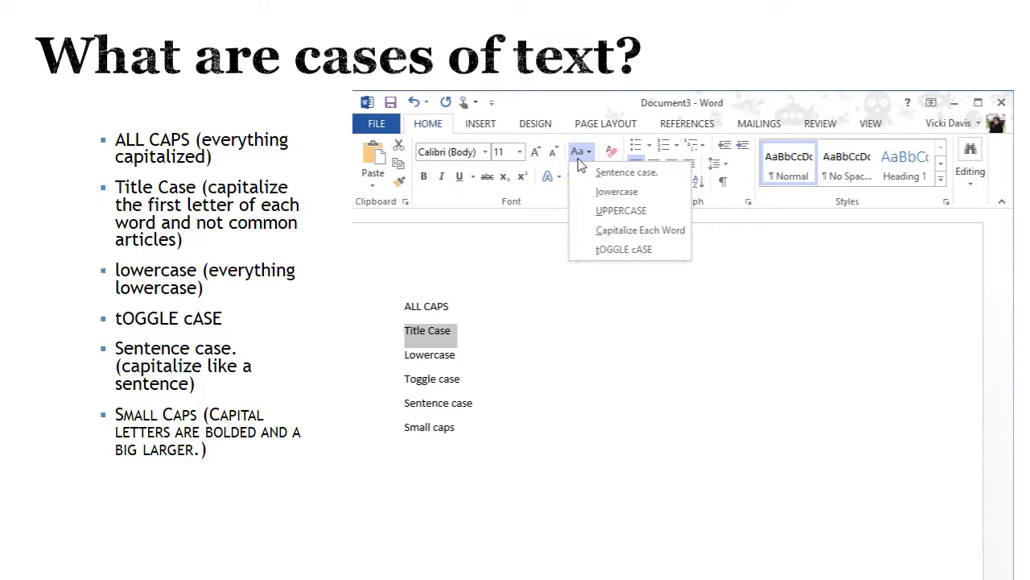
click(453, 333)
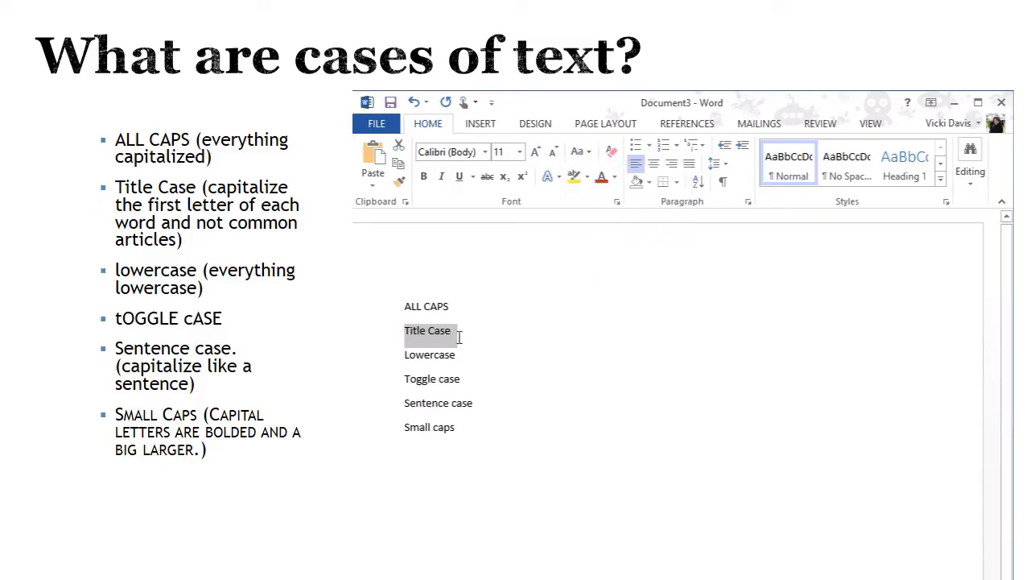
click(461, 337)
text(i)
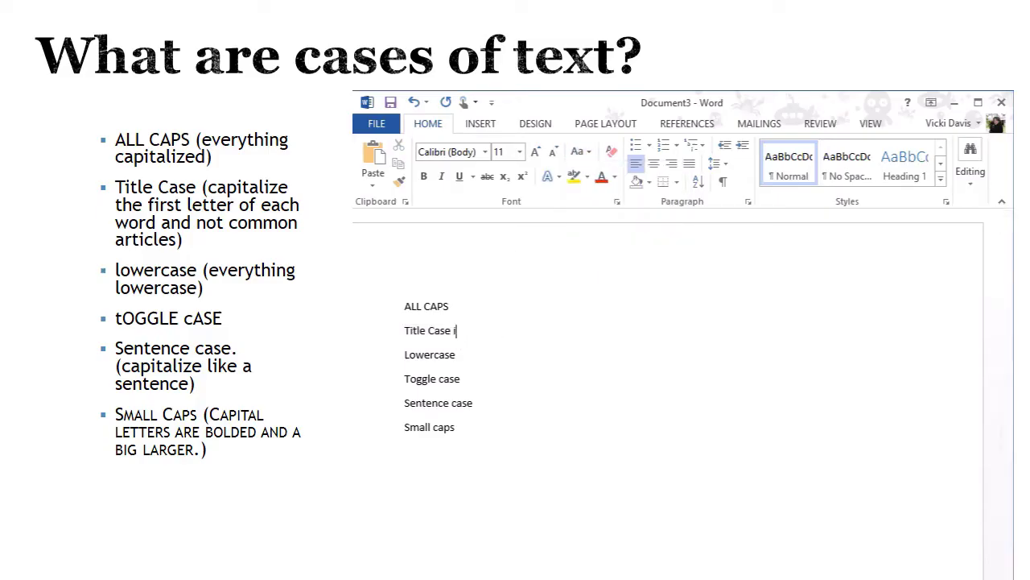
text(s )
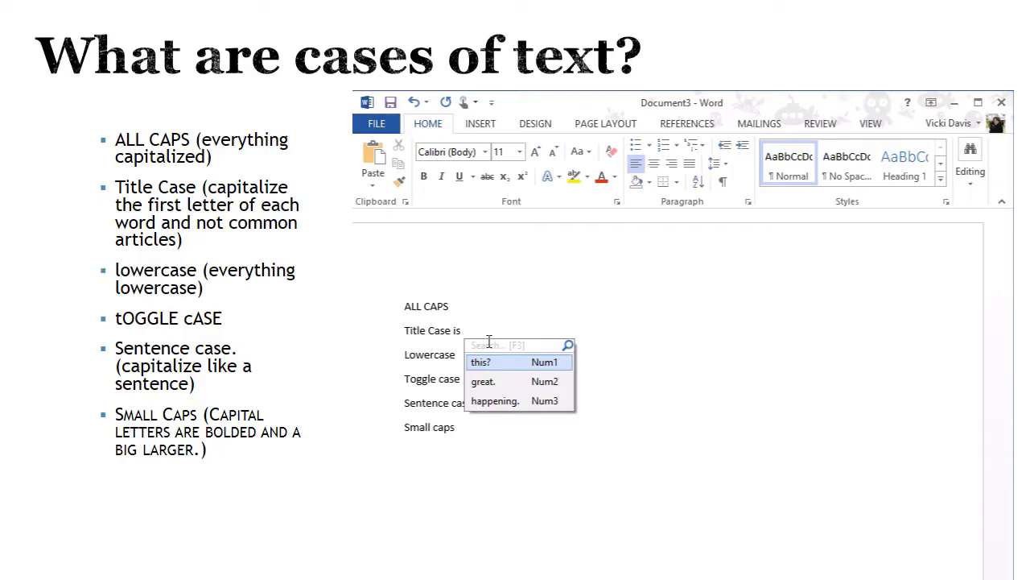
text(the Awesome )
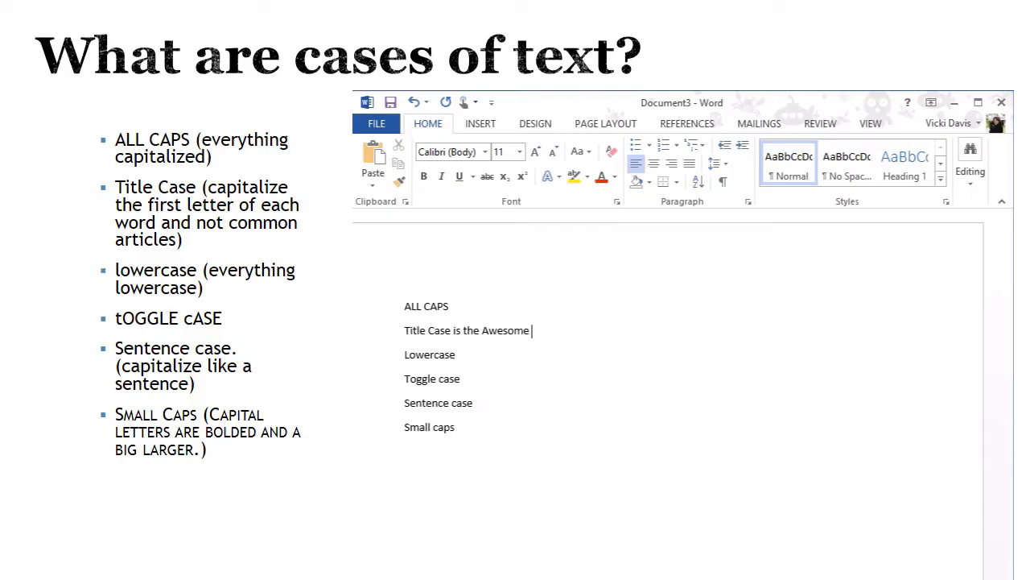
text(Way to Capitalize)
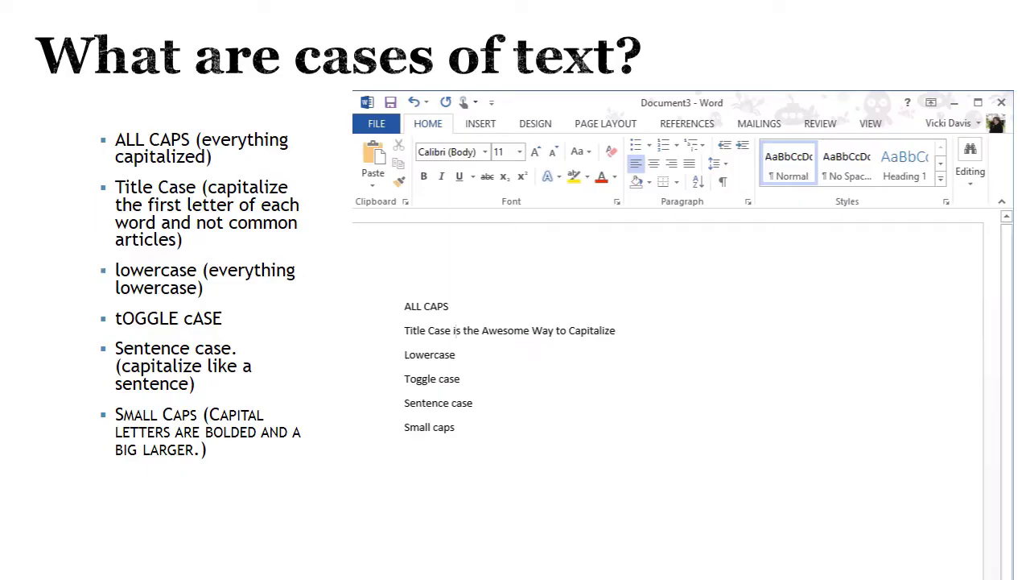
key(BackSpace)
text(I)
Change 'Lowercase' to lowercase and 'Toggle case' to tOGGLE CASE with Change Case.
drag(480, 357, 400, 357)
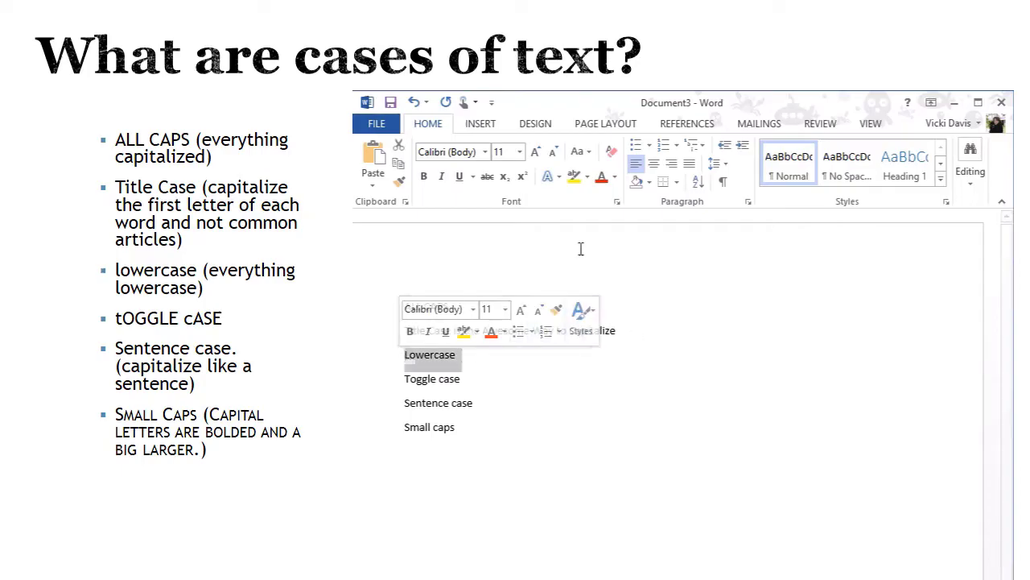
click(581, 153)
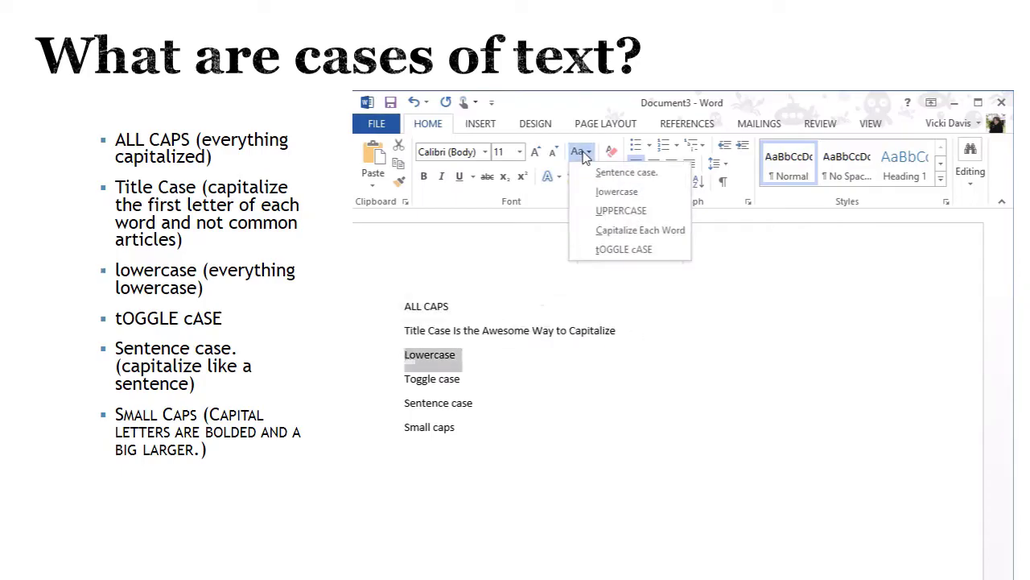
click(608, 193)
drag(480, 380, 398, 379)
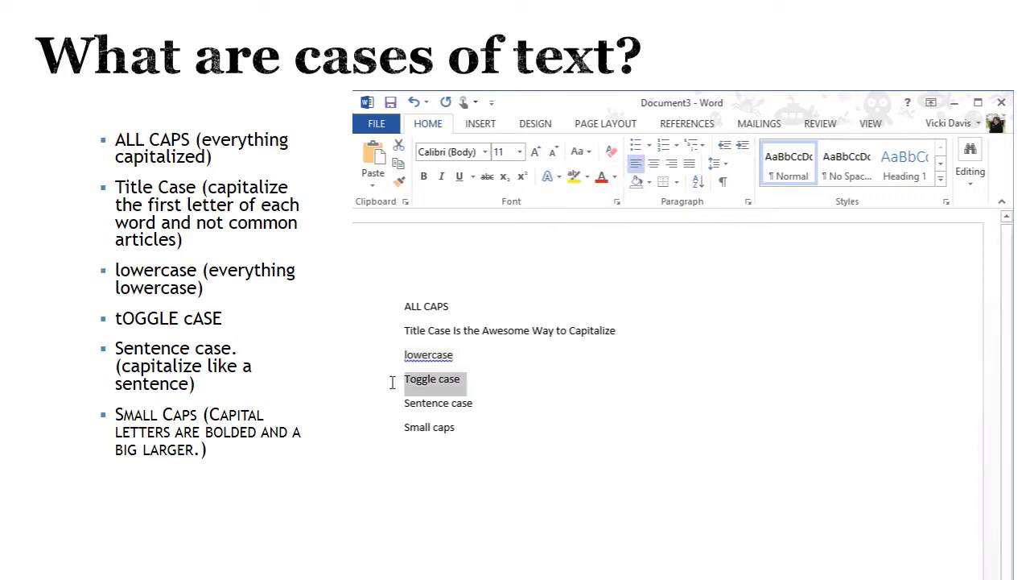
click(581, 152)
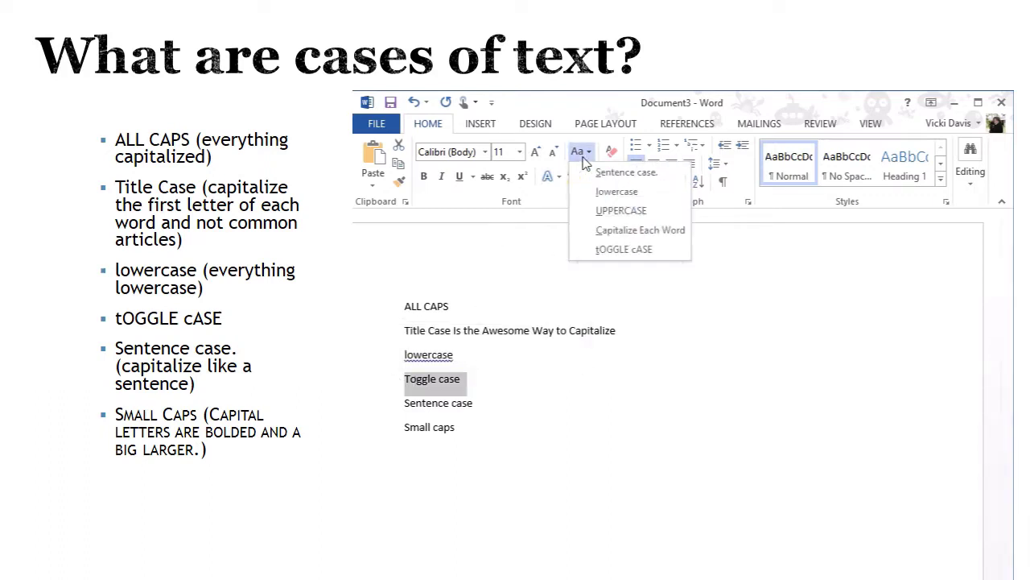
click(608, 249)
Select the Small caps line and check the Change Case menu without applying anything.
drag(477, 405, 399, 405)
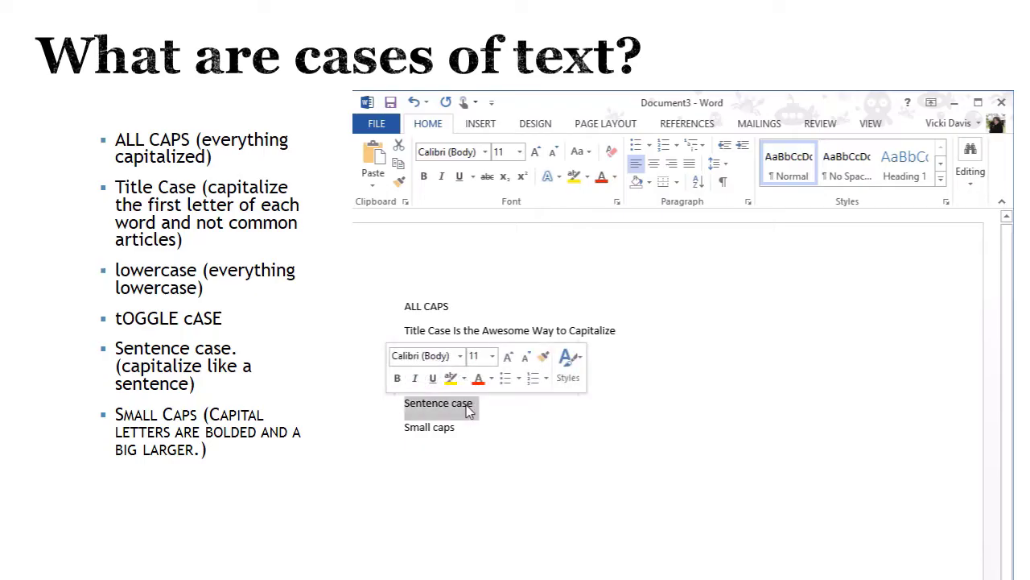
click(458, 429)
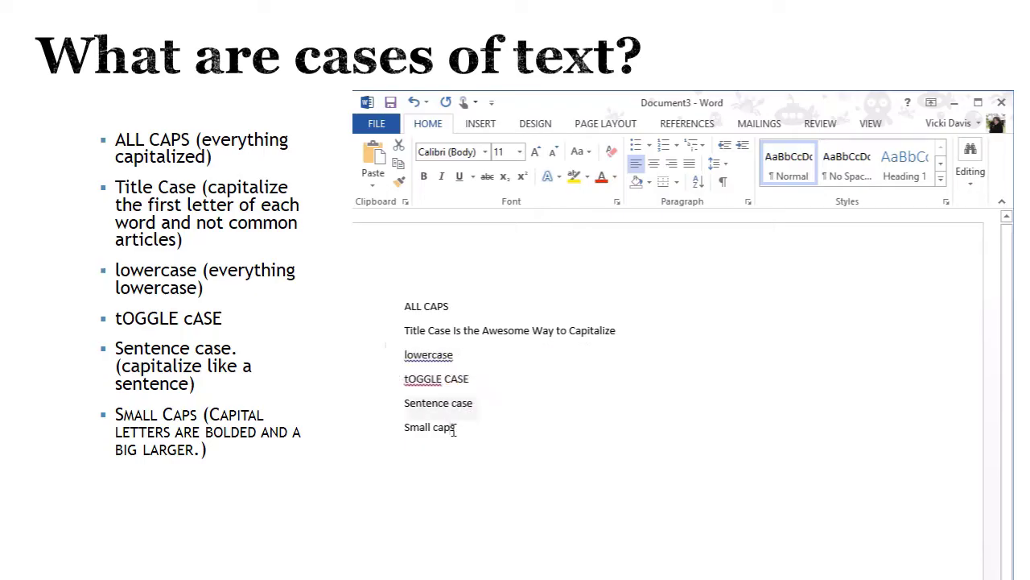
click(391, 430)
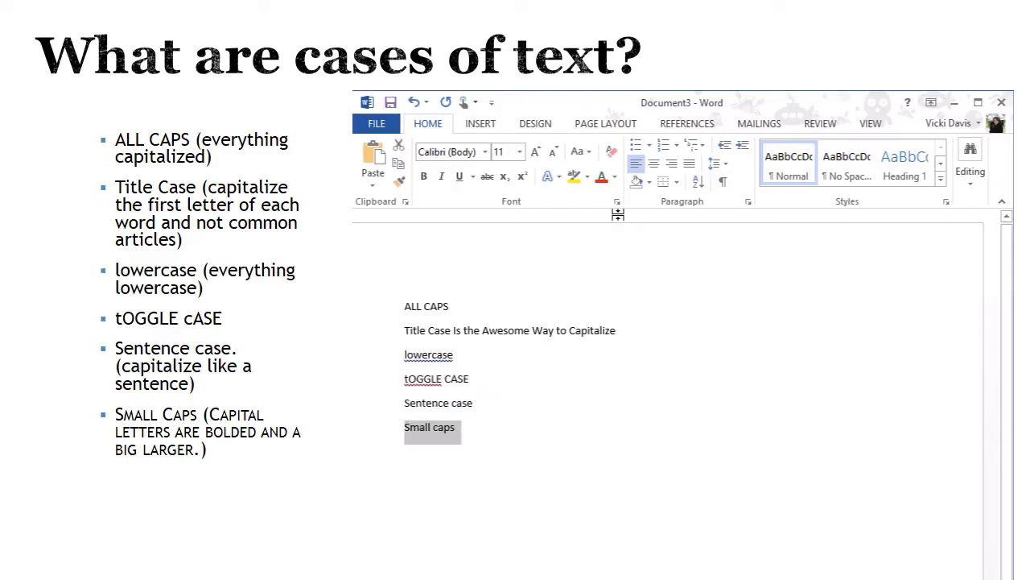
click(588, 153)
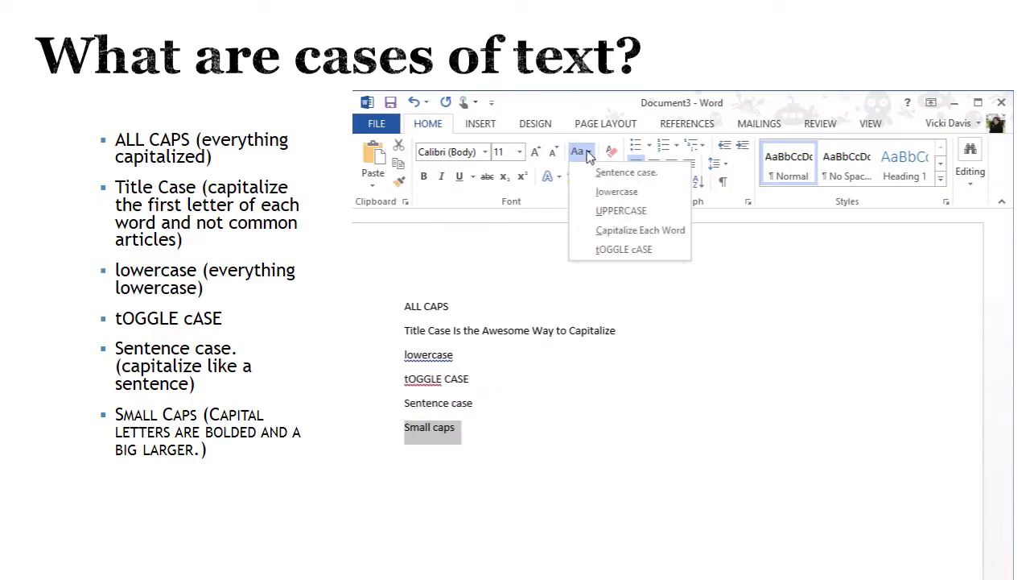
click(562, 206)
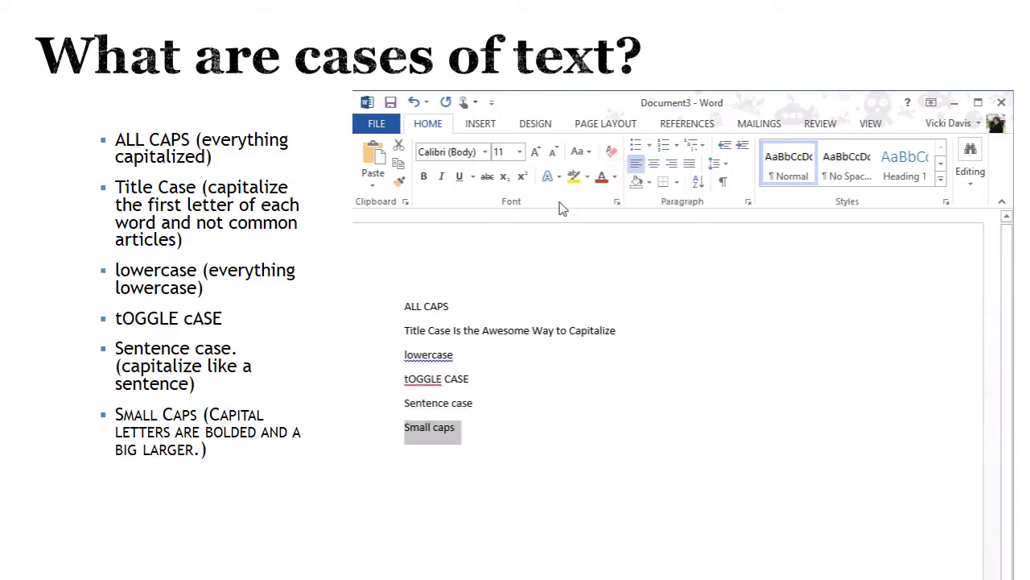
Apply the Small caps font effect to the sixth line, then delete the C in SMALL CAPS.
click(616, 203)
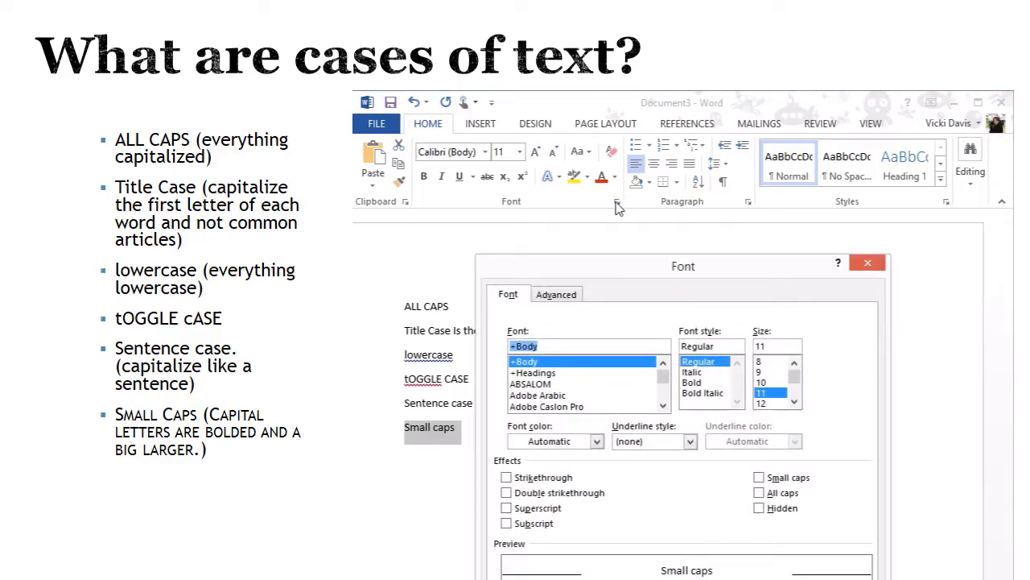
click(758, 478)
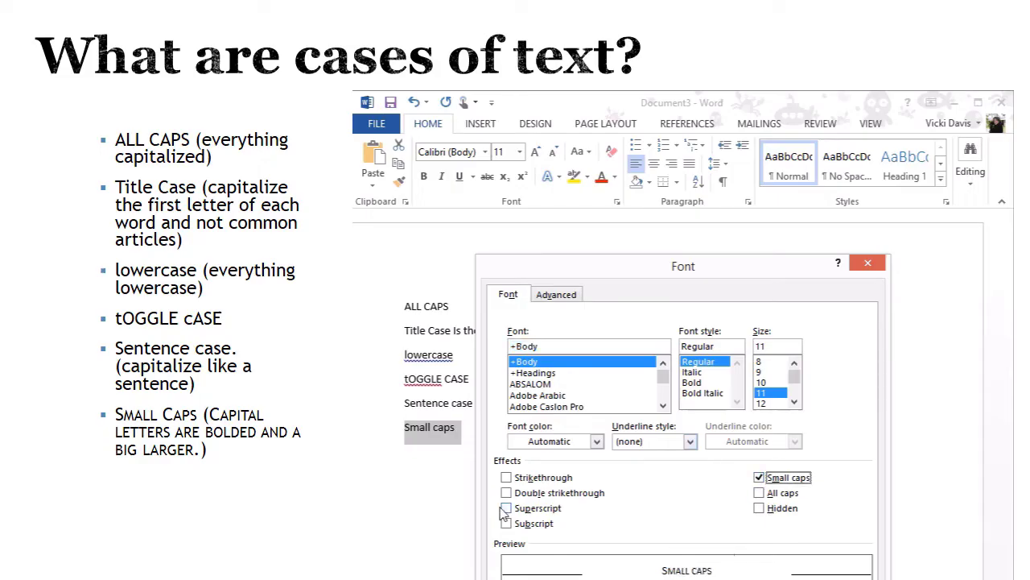
click(507, 478)
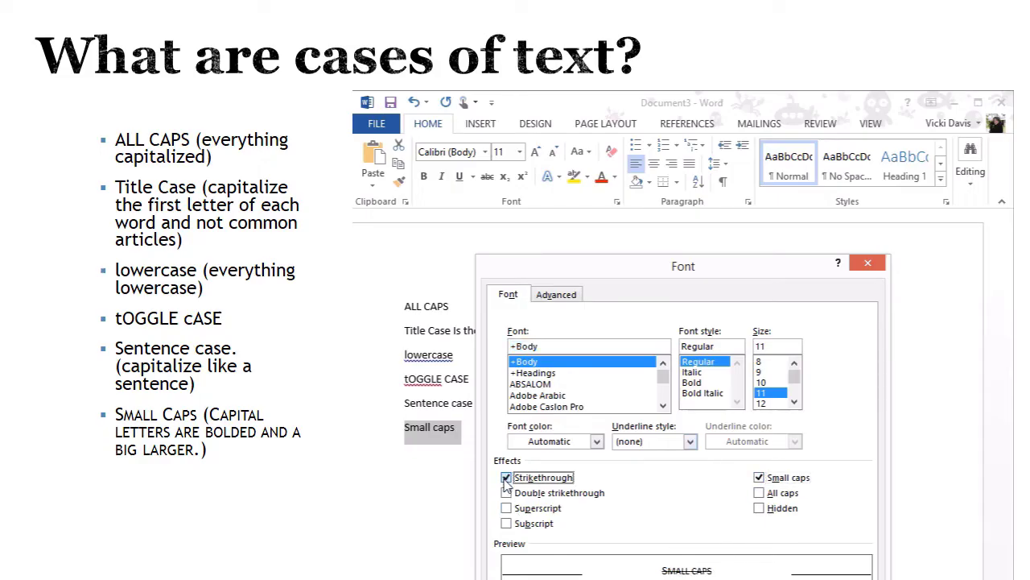
click(506, 478)
click(506, 492)
click(507, 493)
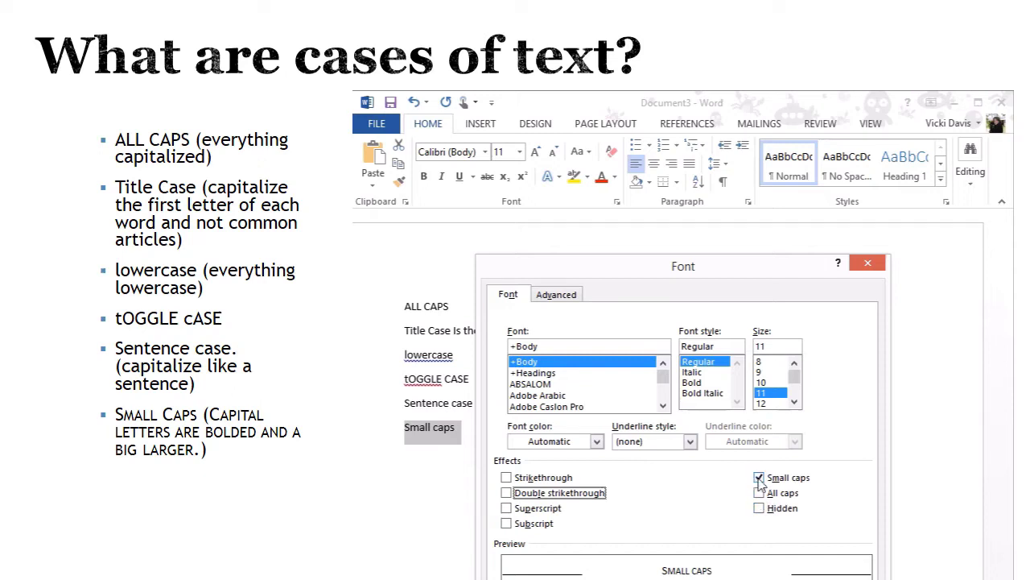
key(Return)
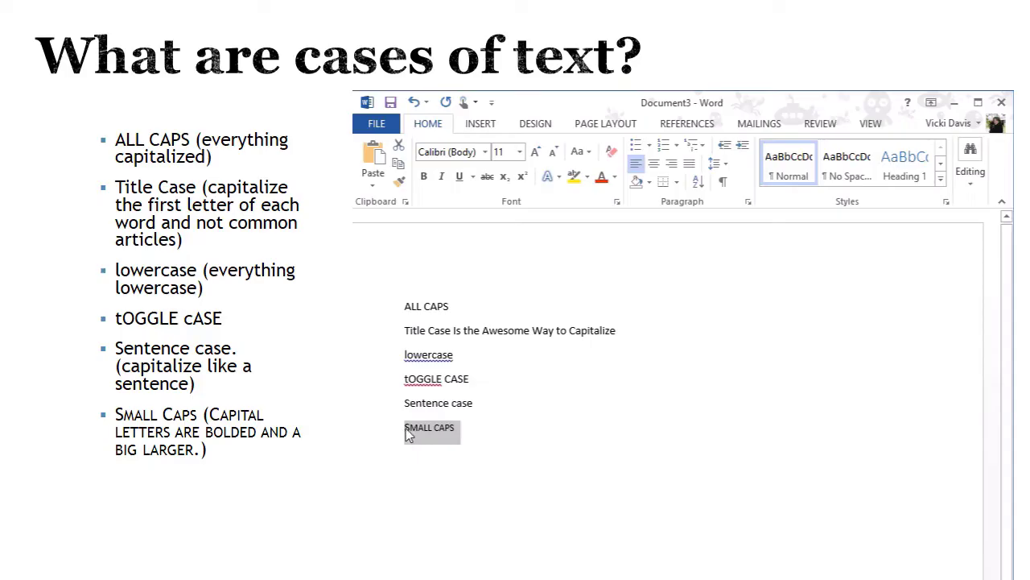
click(441, 429)
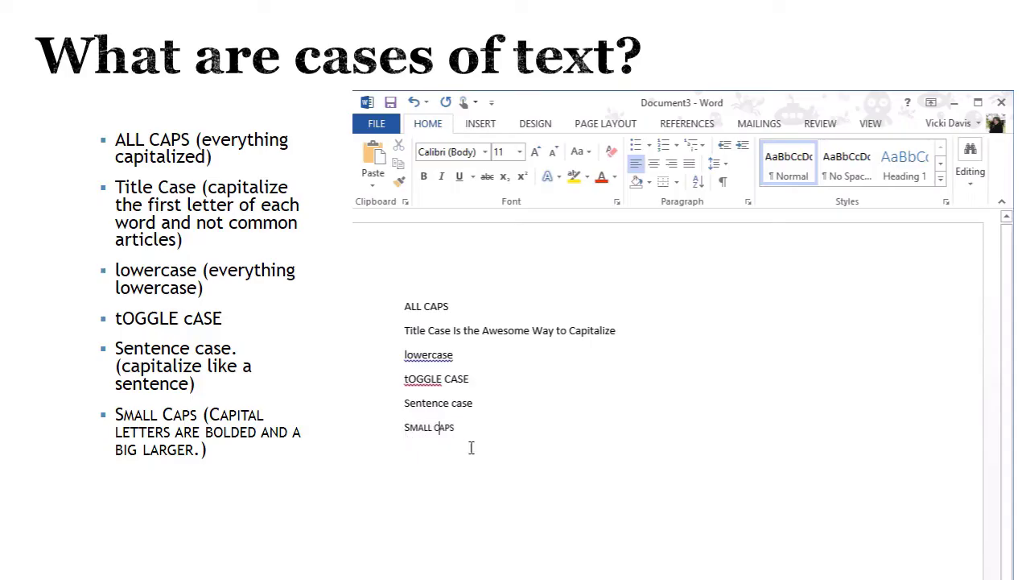
key(BackSpace)
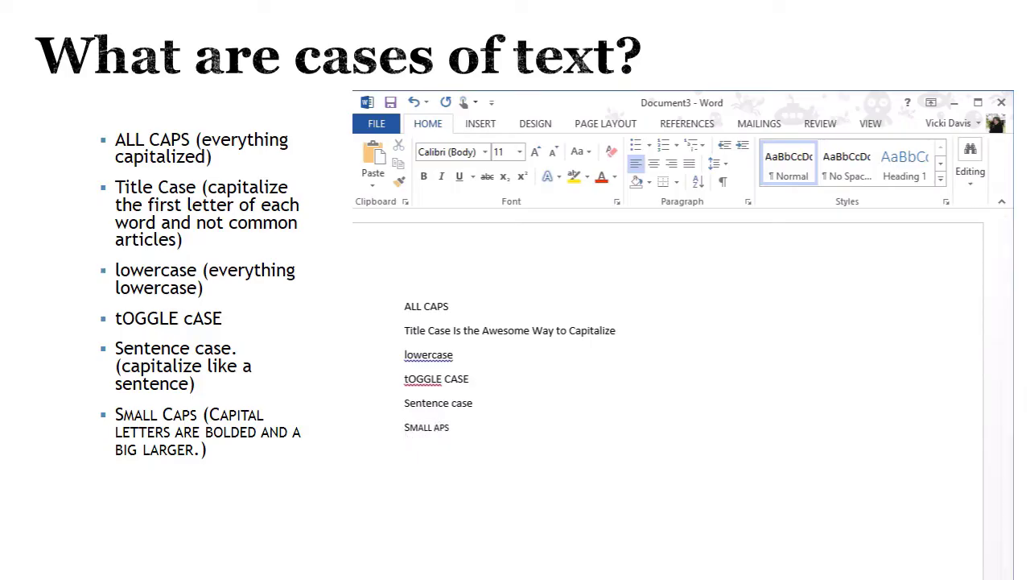
Retype the C in SMALL CAPS and review the Change Case options.
text(C)
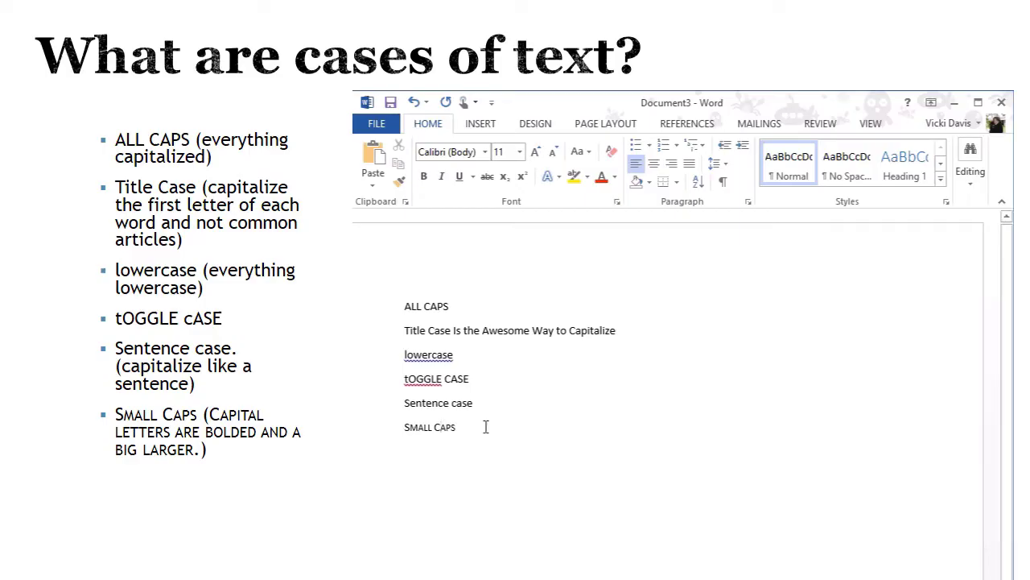
click(507, 445)
click(580, 152)
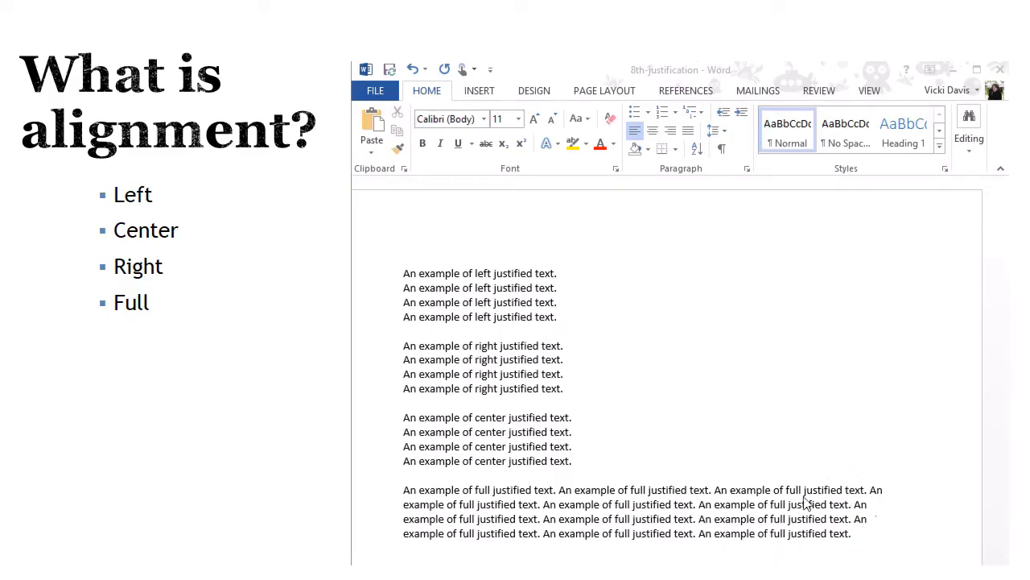
Right-align the four right justified lines and append 'An example.' to the second one.
click(524, 310)
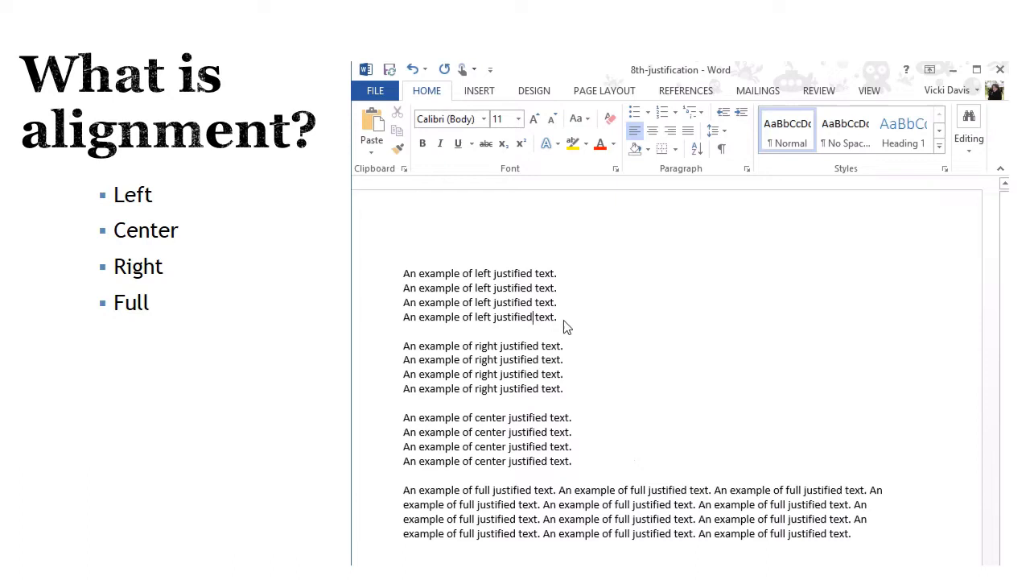
drag(566, 322, 444, 303)
drag(403, 273, 561, 321)
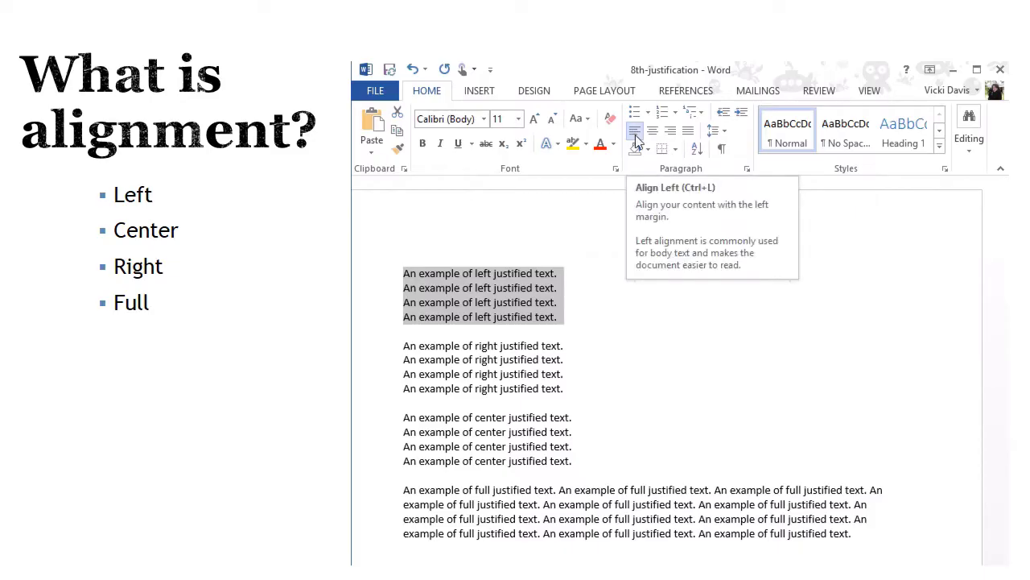
click(487, 389)
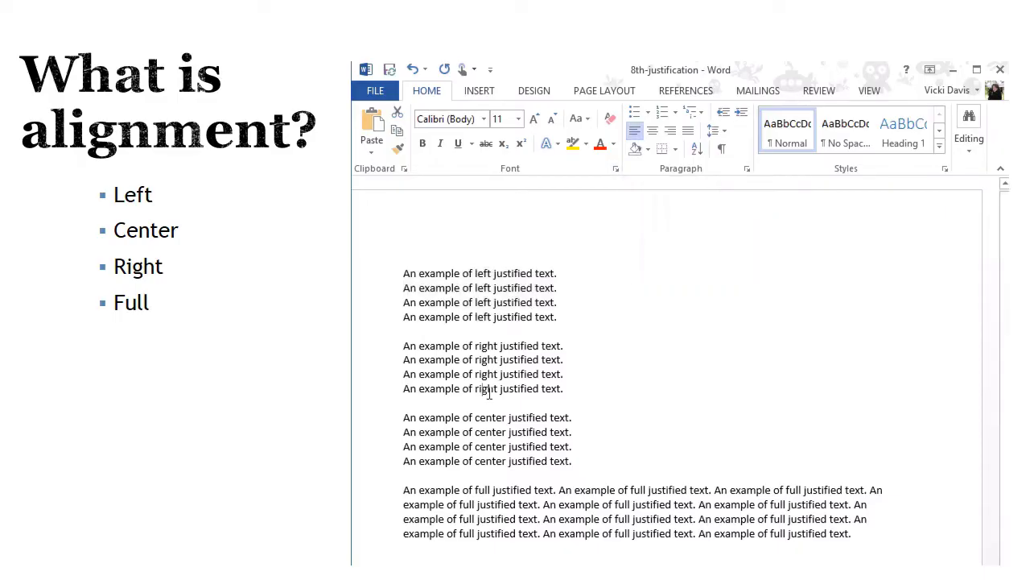
drag(568, 386, 403, 347)
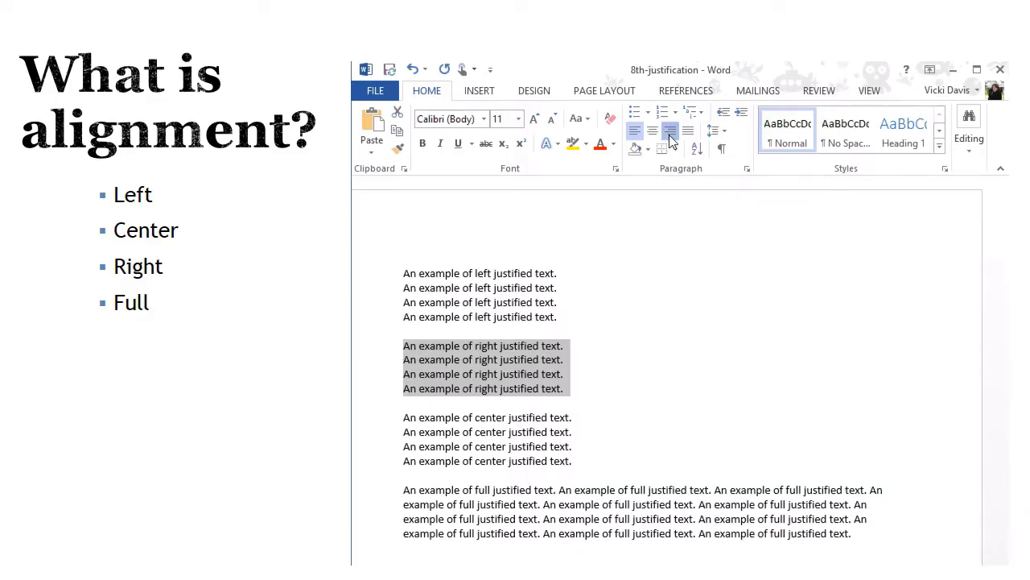
click(670, 136)
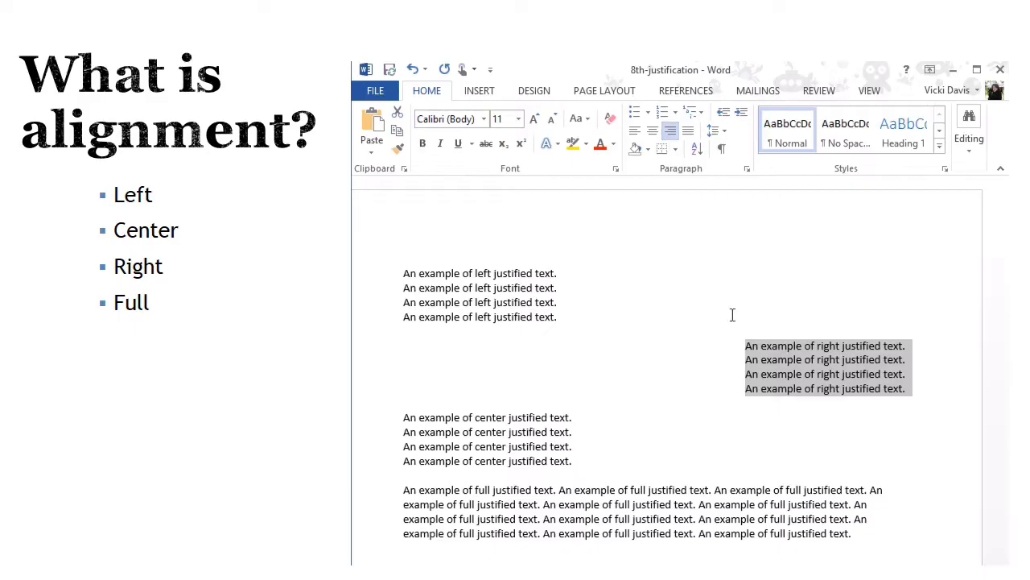
click(905, 363)
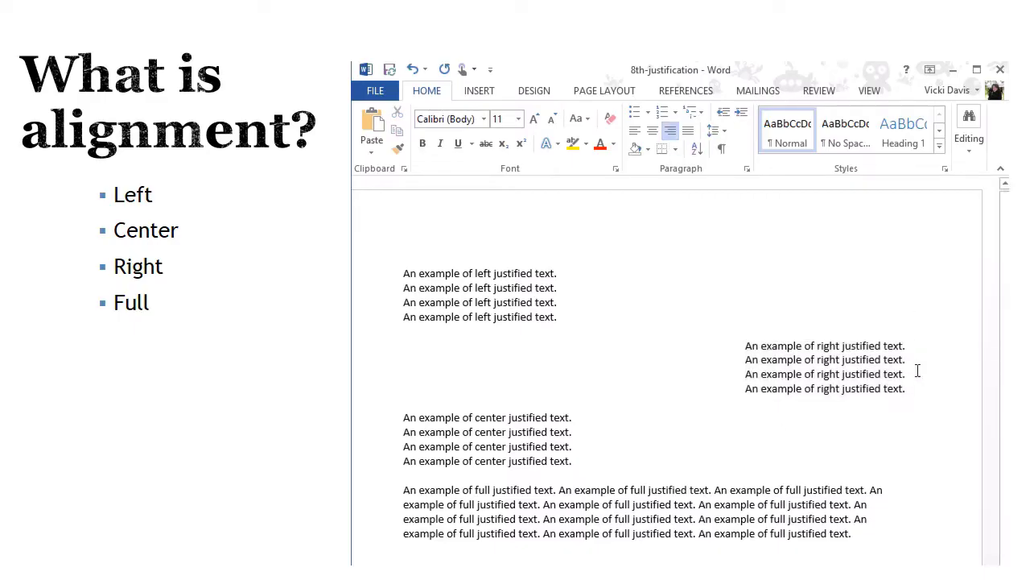
text(An exam)
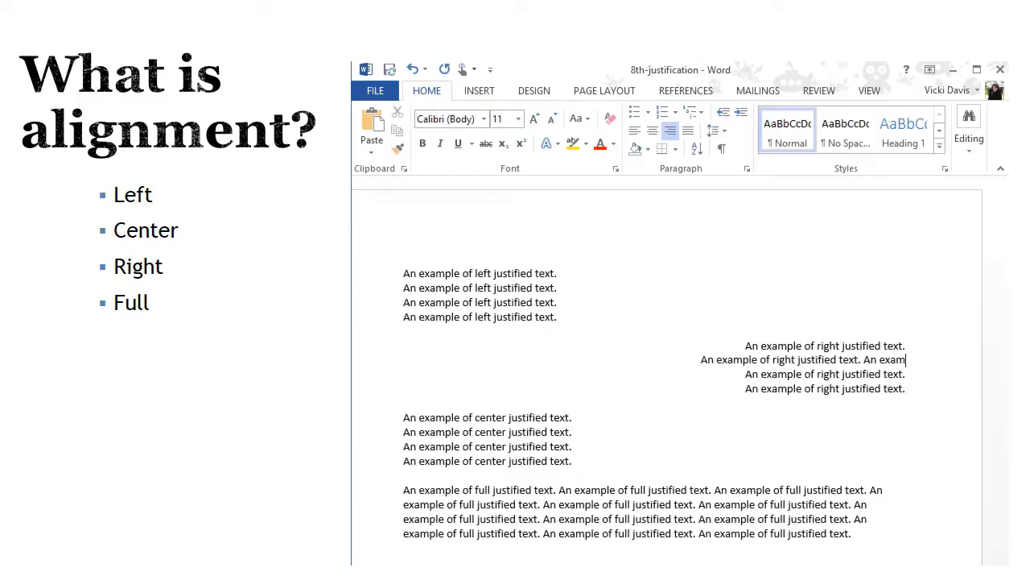
text(ple.)
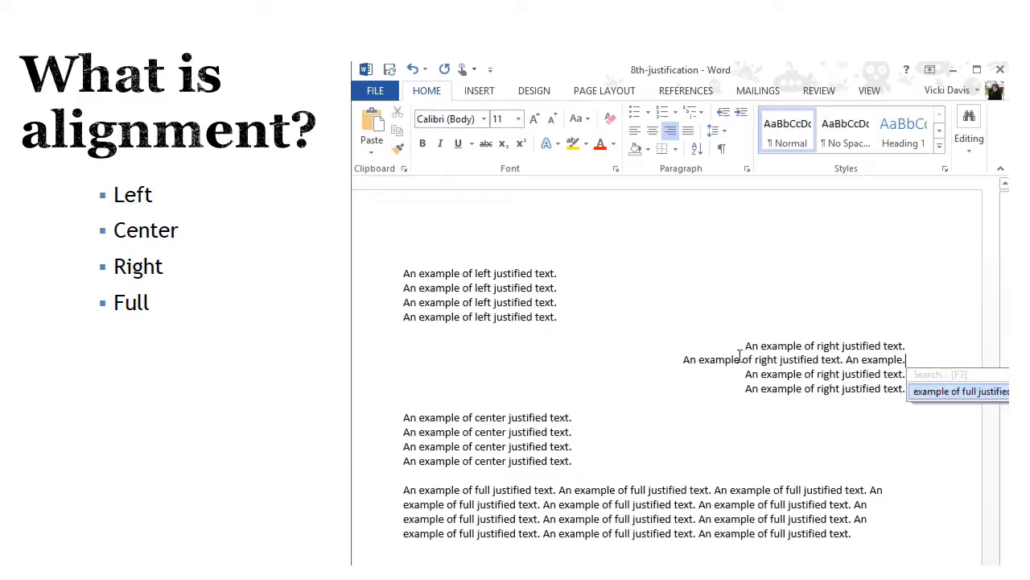
Centre the four center justified lines and append 'An example of center' to the last.
click(564, 460)
triple_click(579, 464)
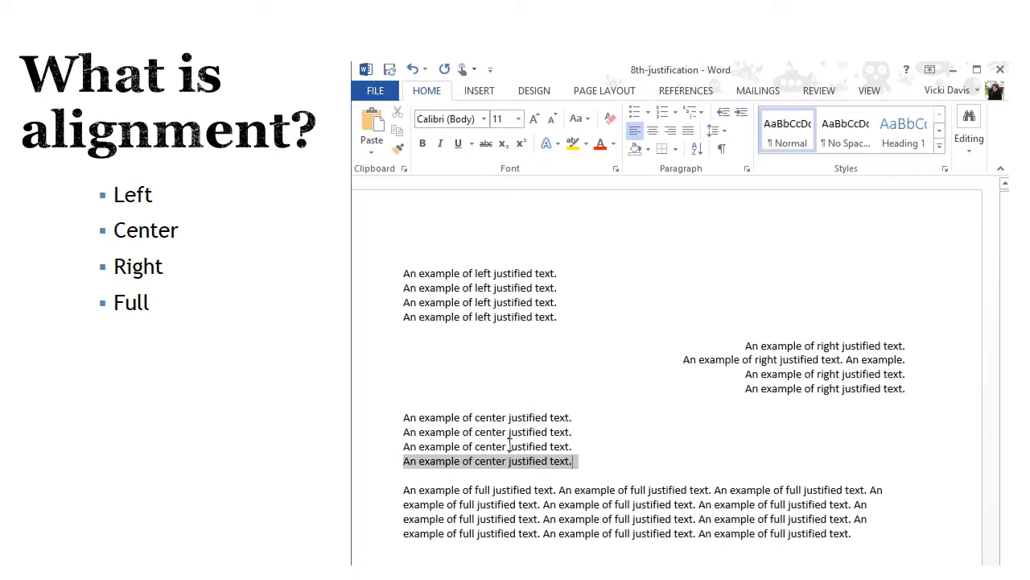
shift+click(405, 417)
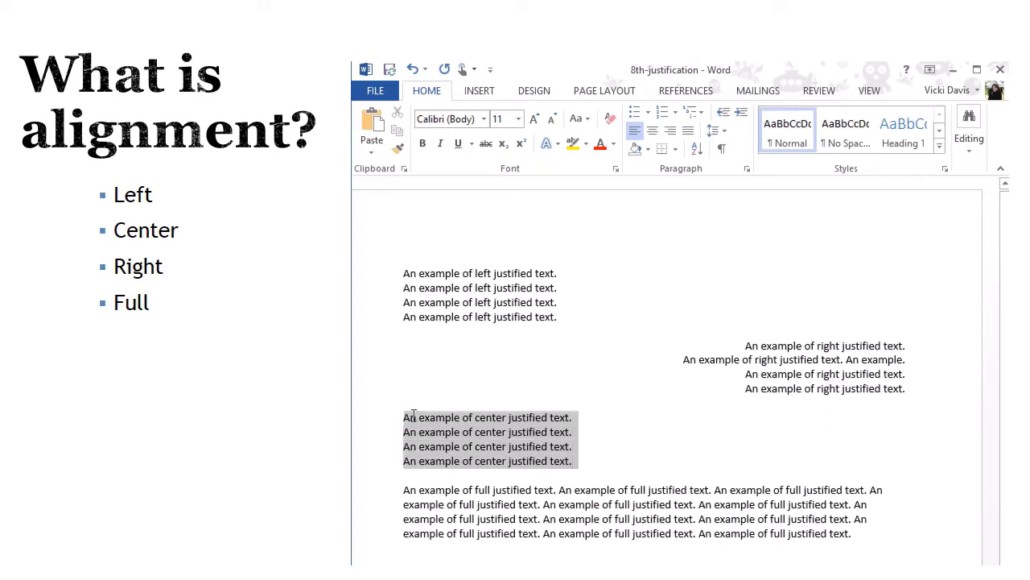
click(652, 133)
click(768, 472)
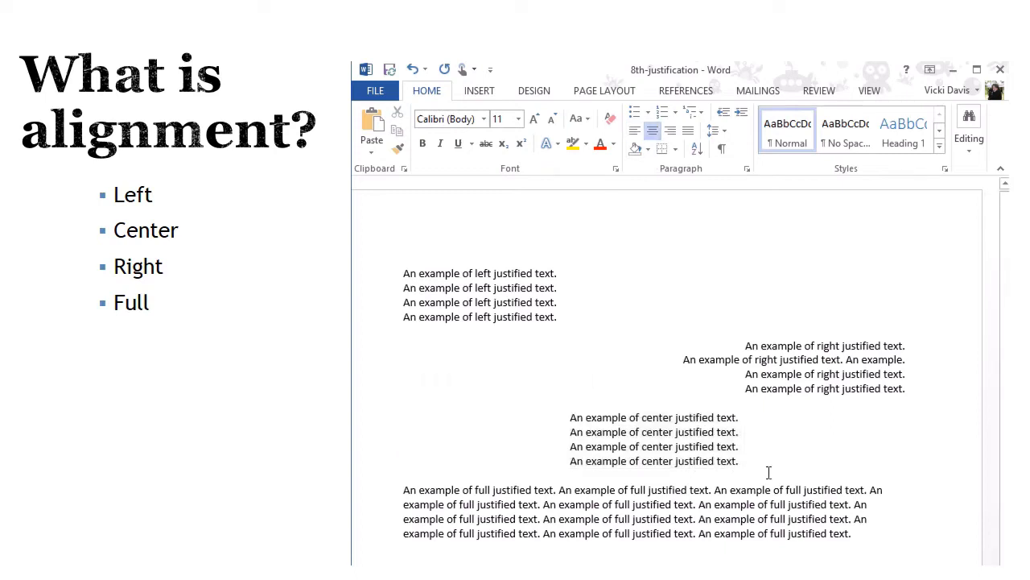
text(An example)
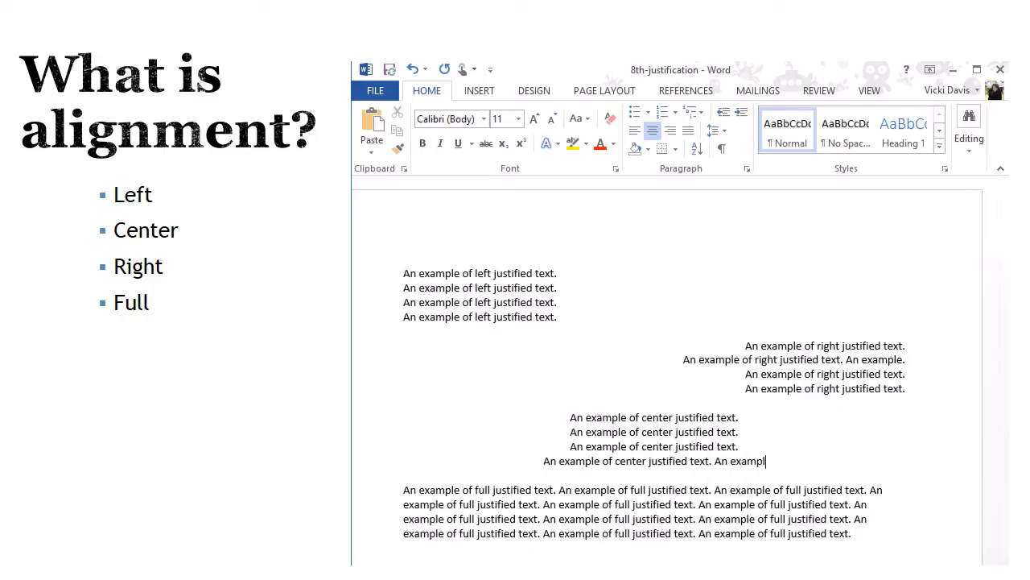
text( of center)
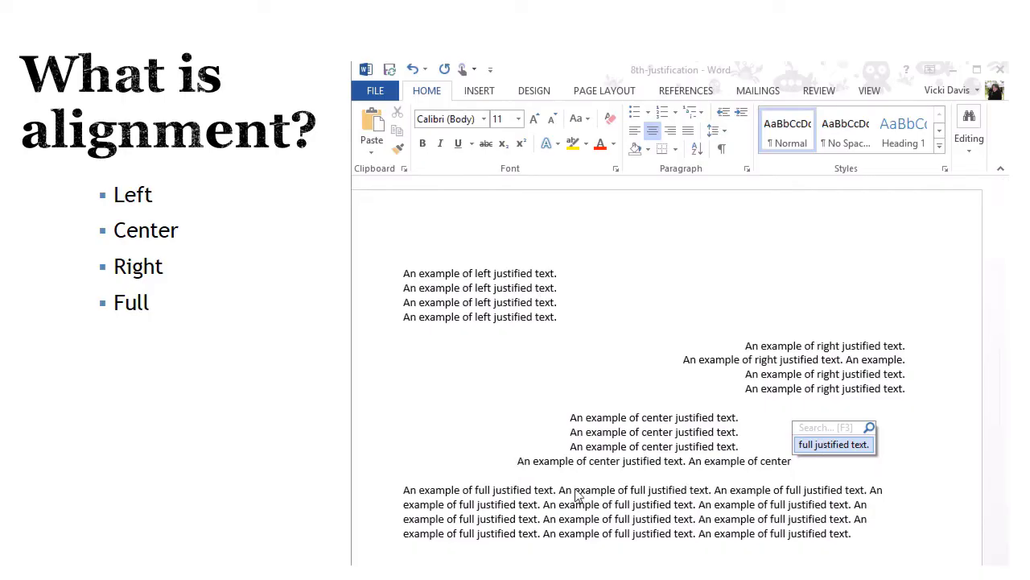
click(853, 539)
Justify the full justified paragraph so it is flush with both margins.
drag(853, 536, 405, 488)
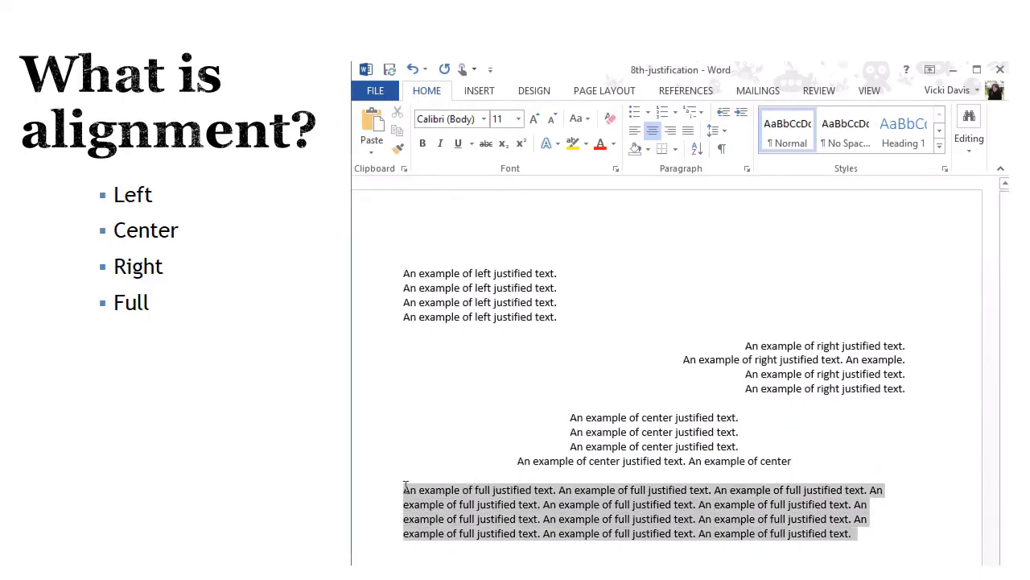
click(689, 132)
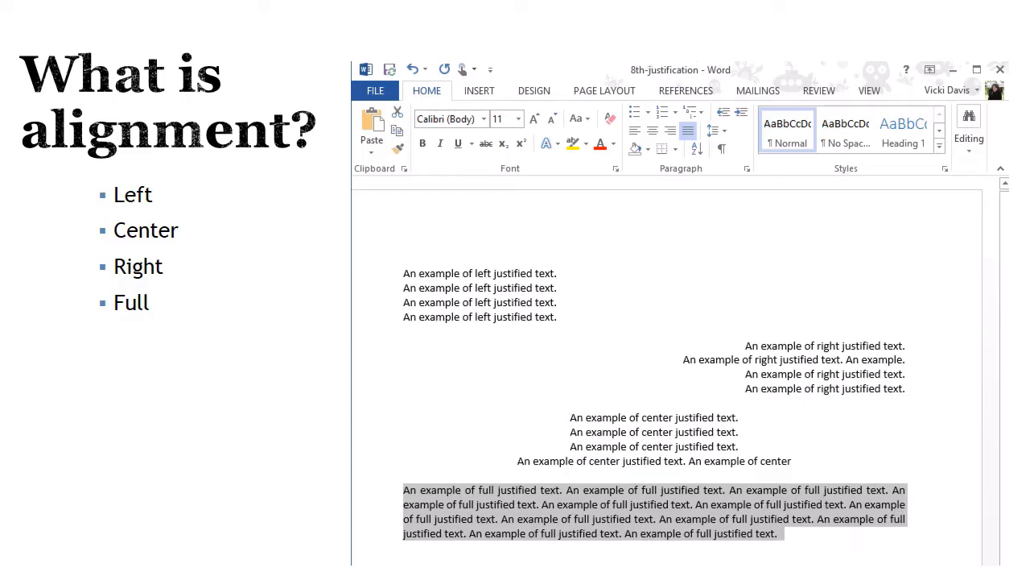
click(823, 494)
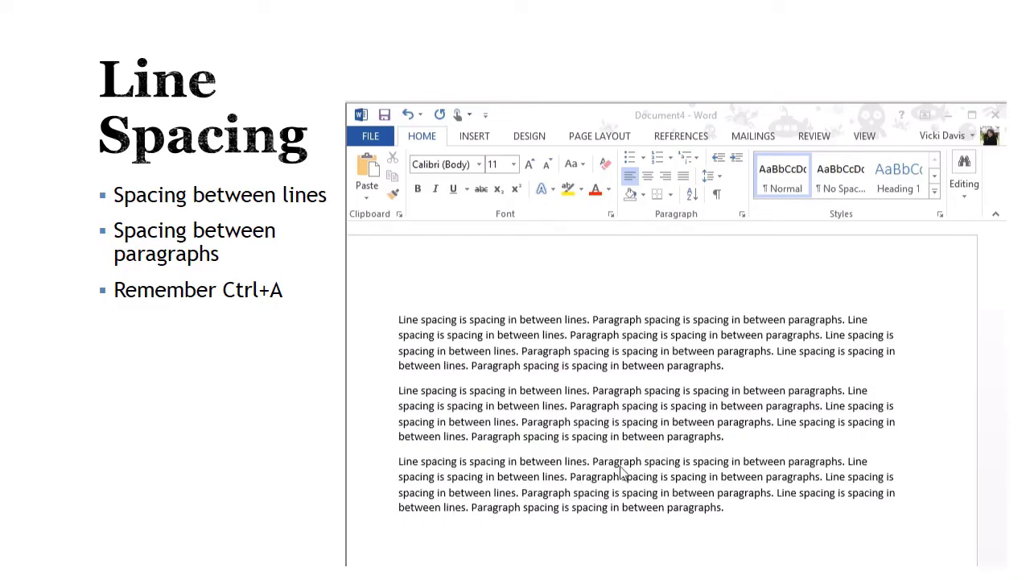
Select all three line-spacing sample paragraphs in Document4 with Ctrl+A.
key(alt+Tab)
click(624, 421)
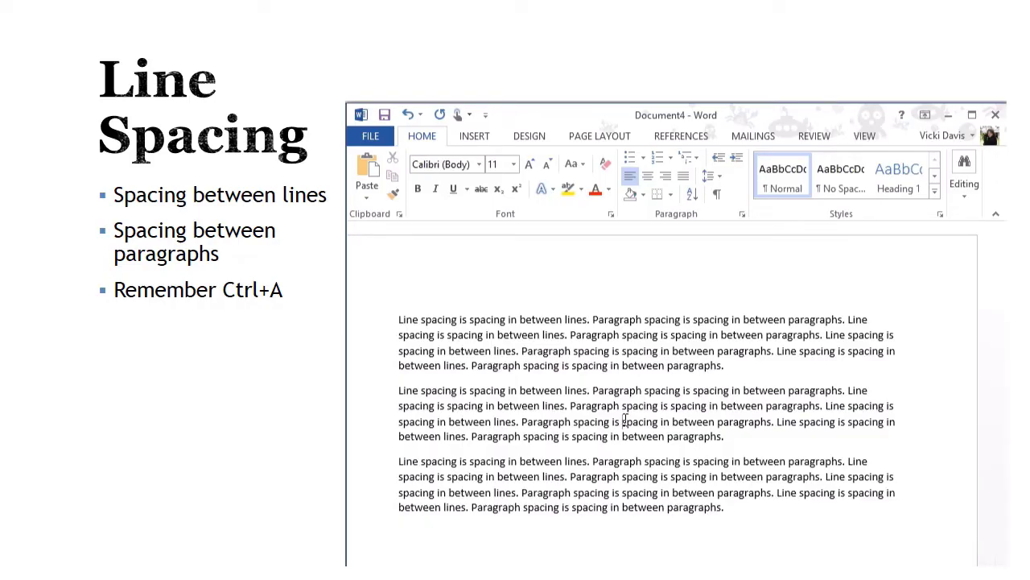
key(ctrl+a)
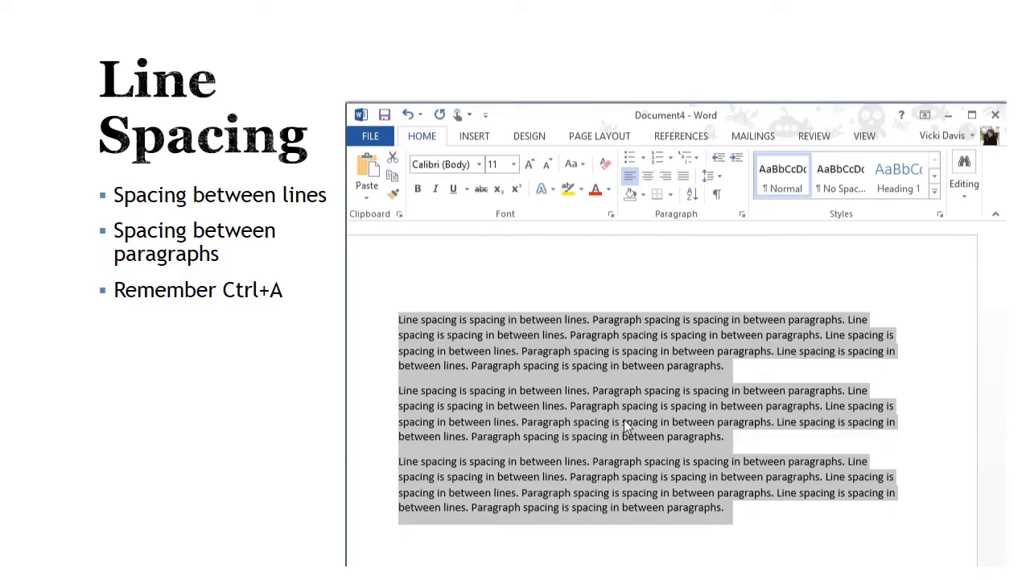
click(624, 425)
drag(748, 515, 374, 319)
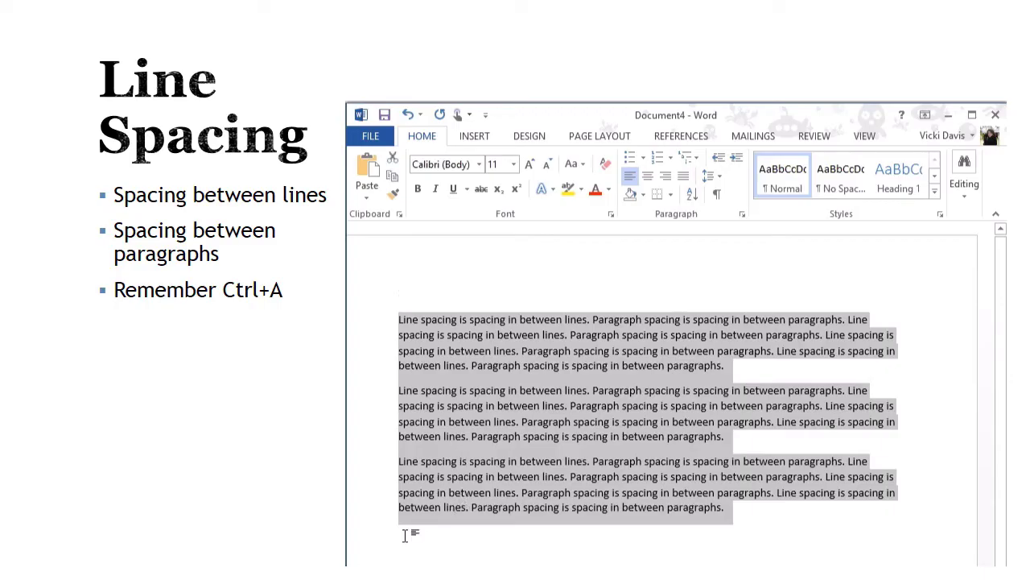
click(540, 451)
key(ctrl+a)
Apply 1.0 line spacing to the three sample paragraphs, then reselect all text.
click(718, 178)
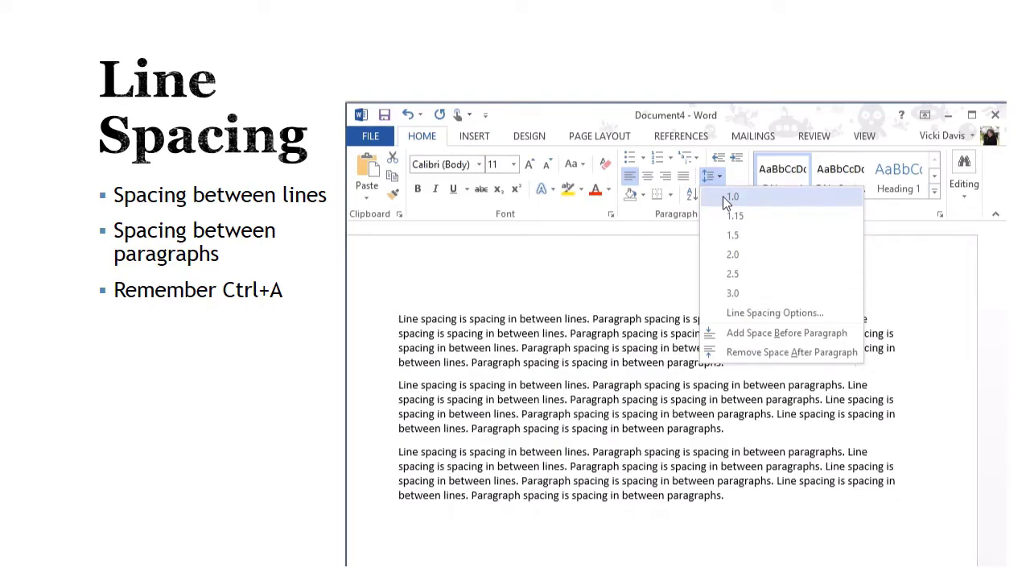
click(723, 195)
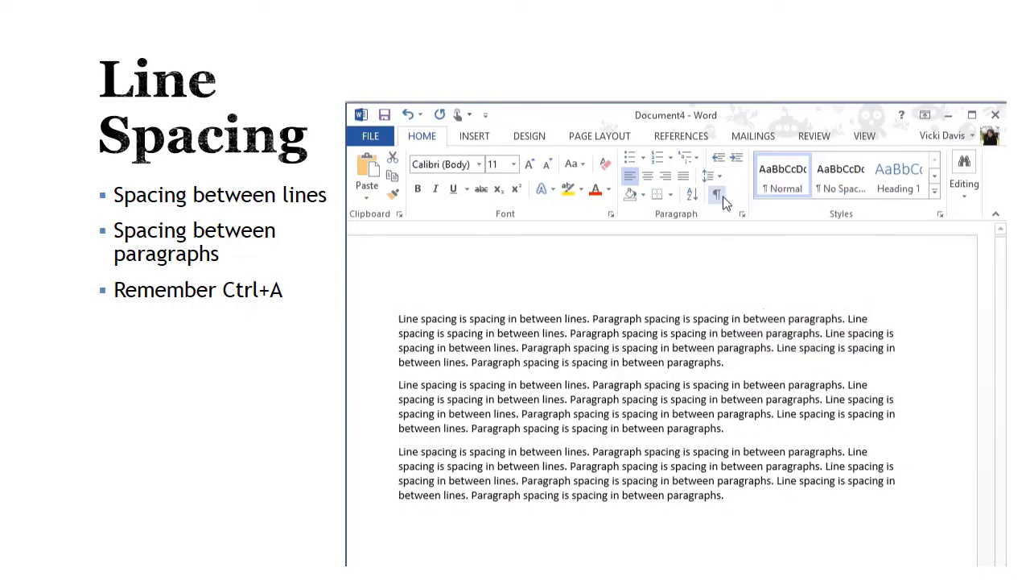
key(ctrl+a)
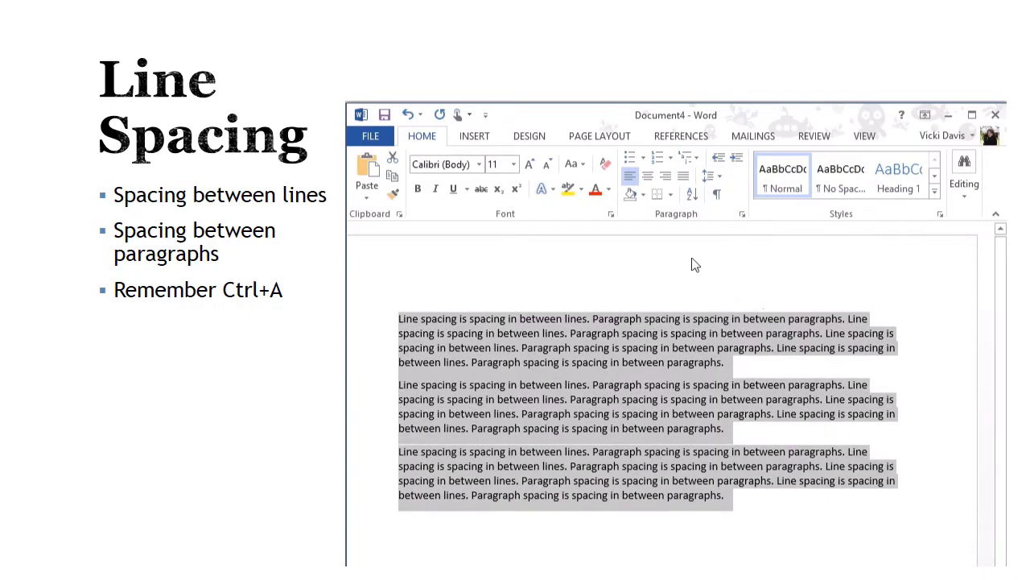
Set spacing after to 0 pt and line spacing to Single in the Paragraph dialog.
click(740, 215)
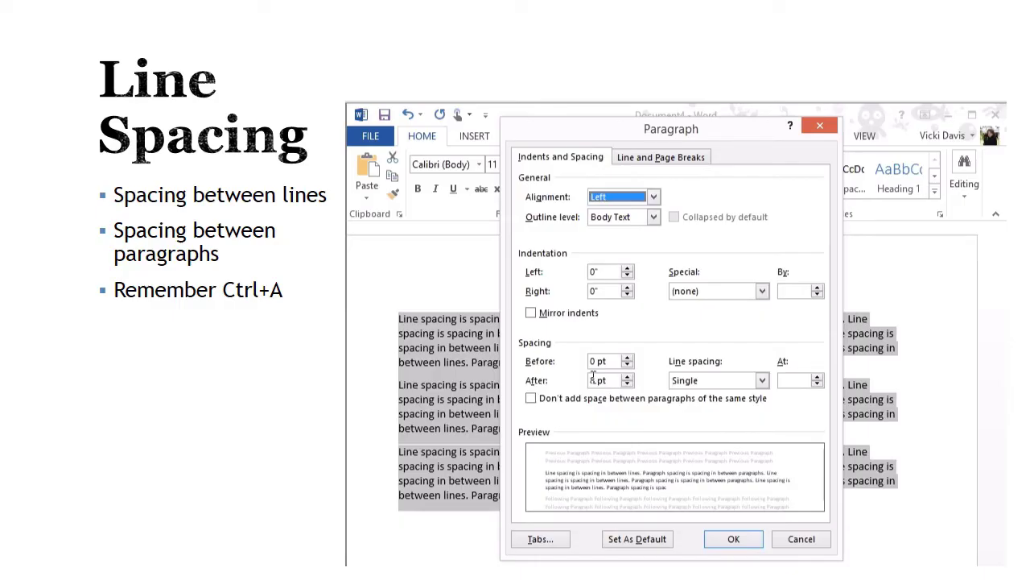
double_click(594, 380)
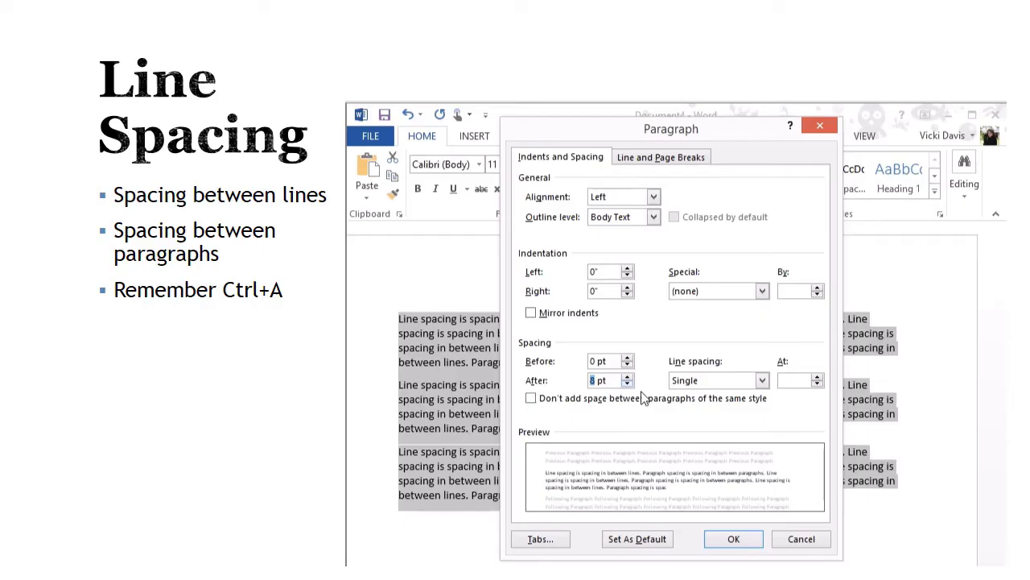
click(628, 385)
click(628, 385)
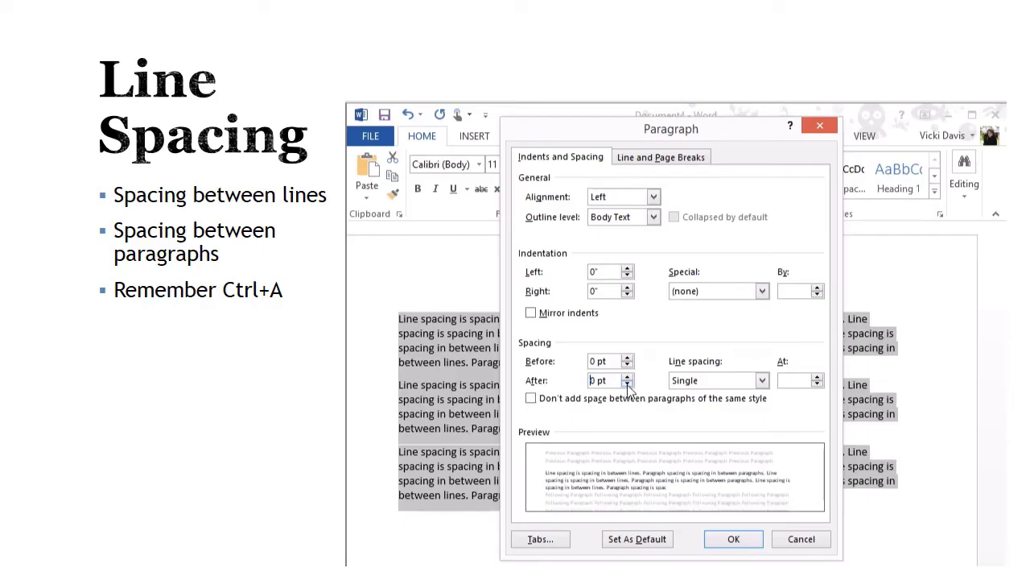
click(729, 382)
click(727, 381)
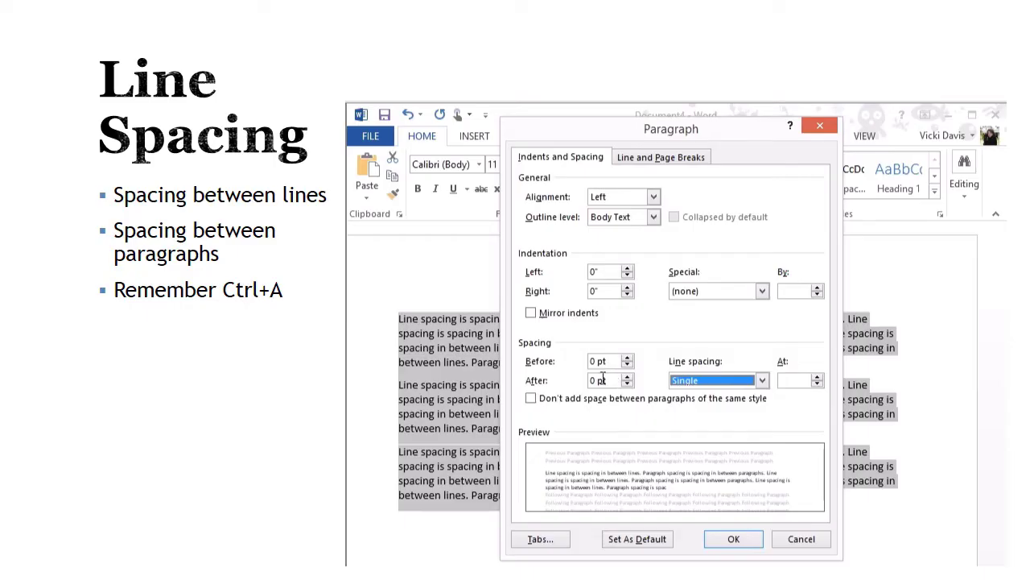
click(722, 537)
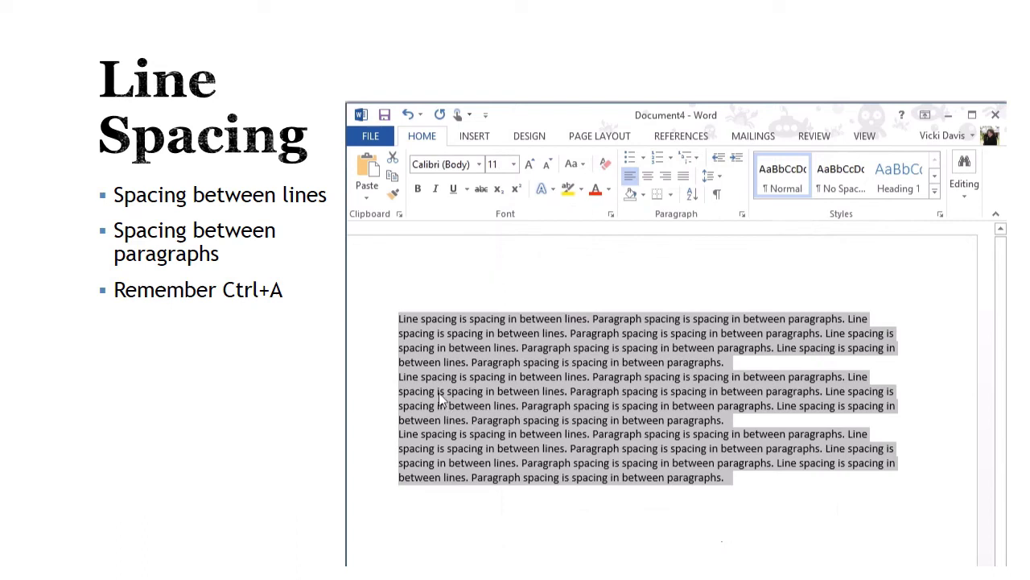
Insert blank lines before the second and third paragraphs, then remove them again.
click(432, 377)
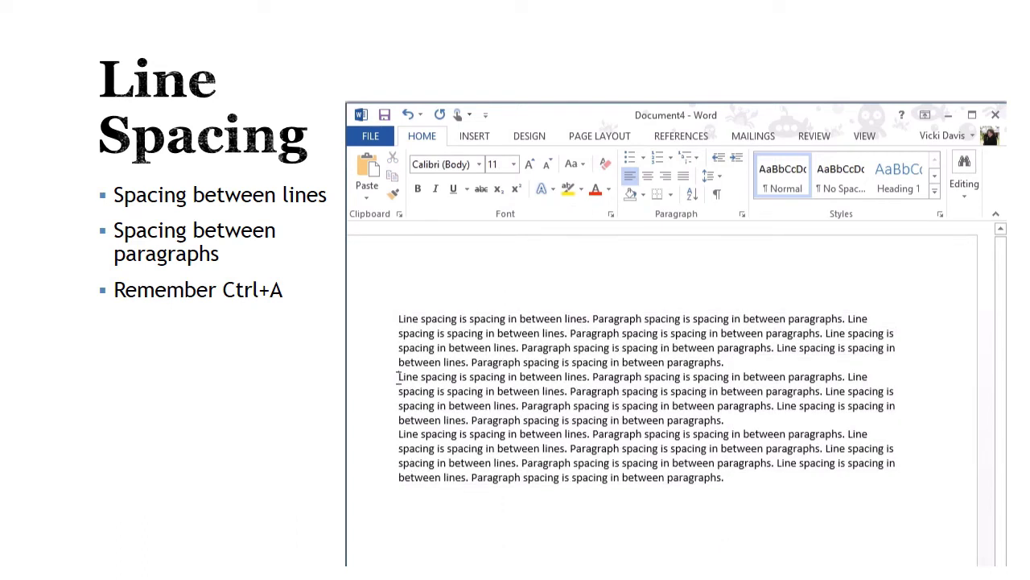
click(398, 377)
key(Return)
click(397, 448)
key(Return)
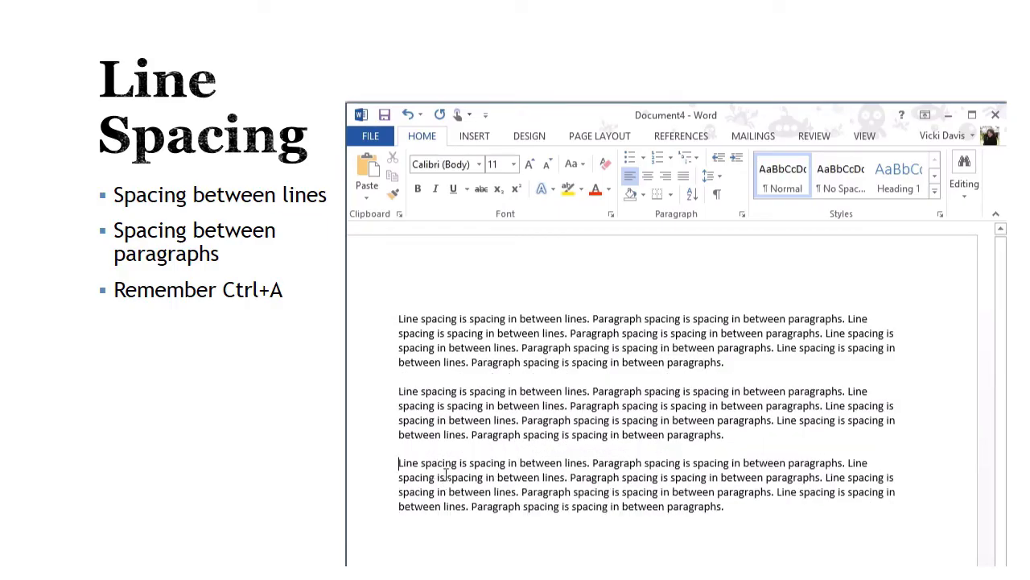
key(BackSpace)
click(398, 392)
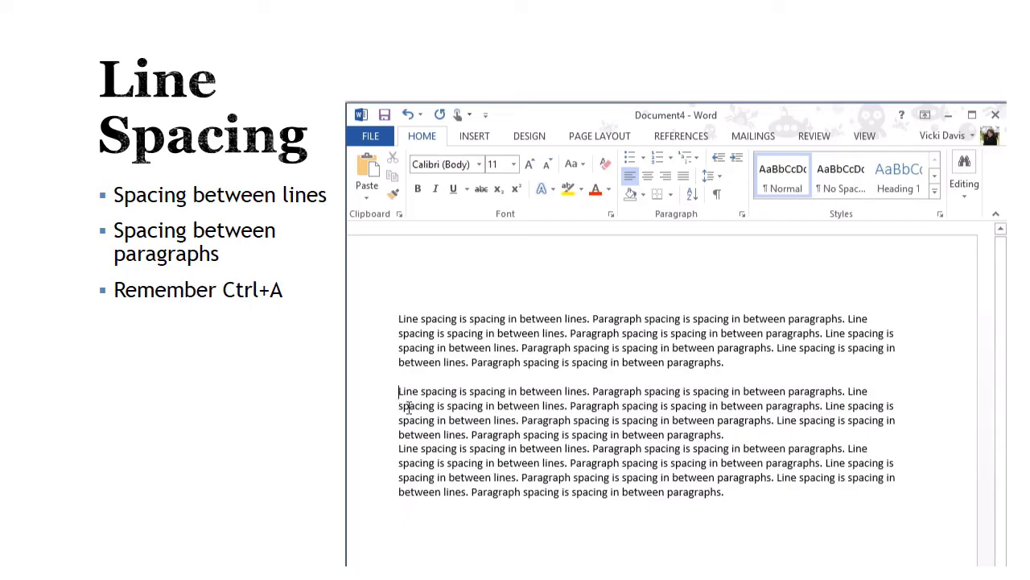
key(BackSpace)
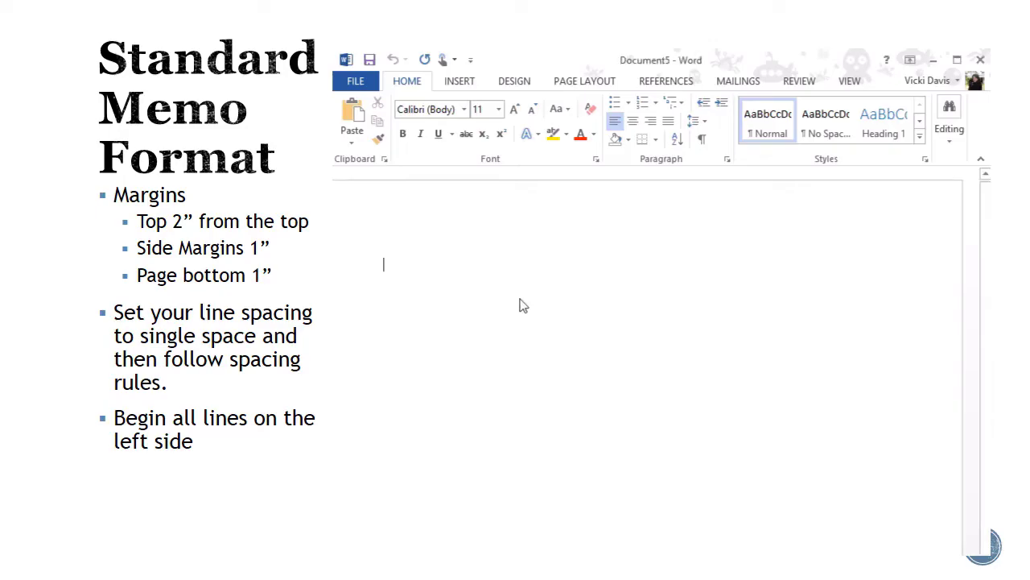
Set a 2-inch top margin for the whole document via Custom Margins.
key(ctrl+a)
click(590, 82)
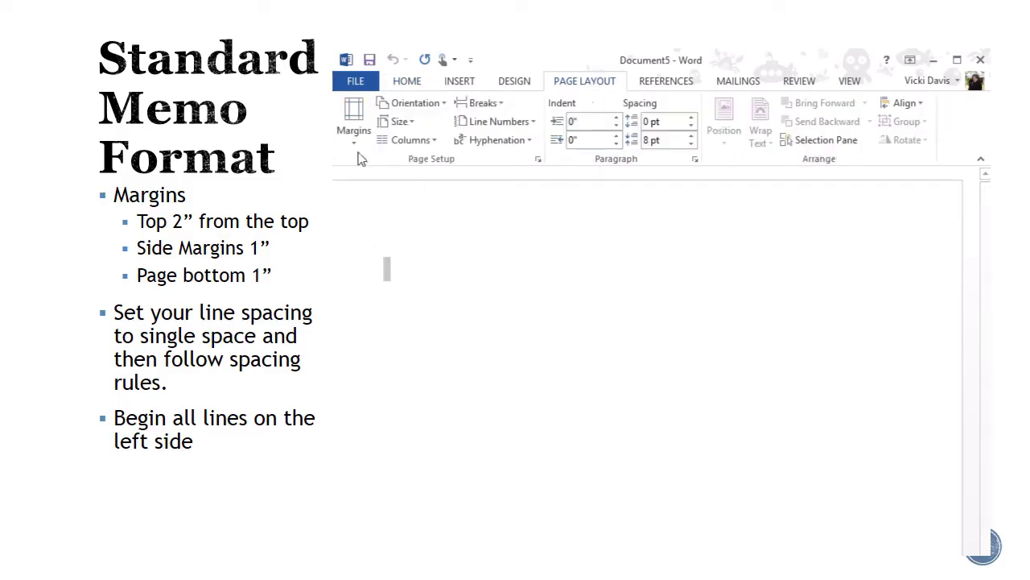
click(356, 138)
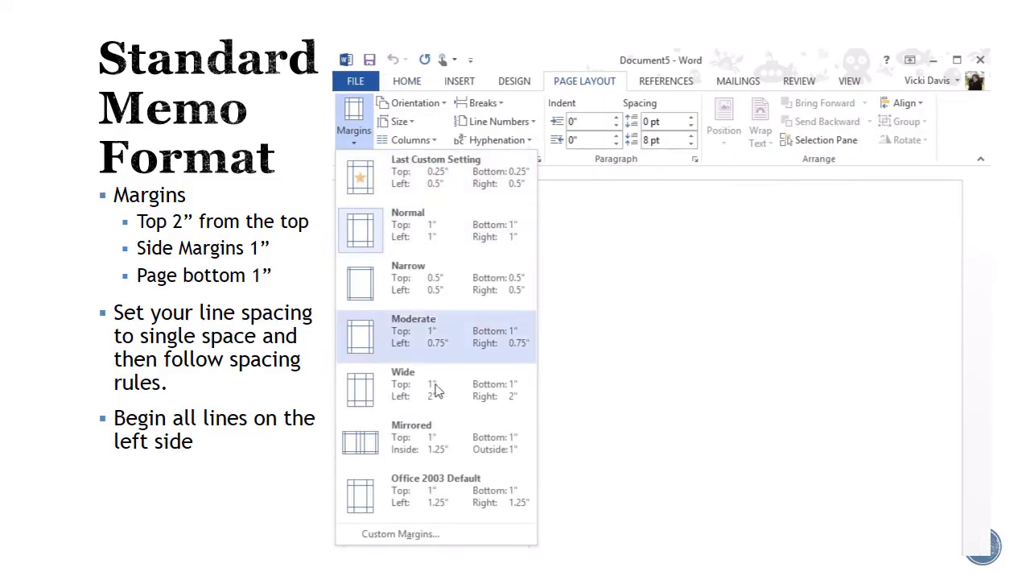
click(421, 538)
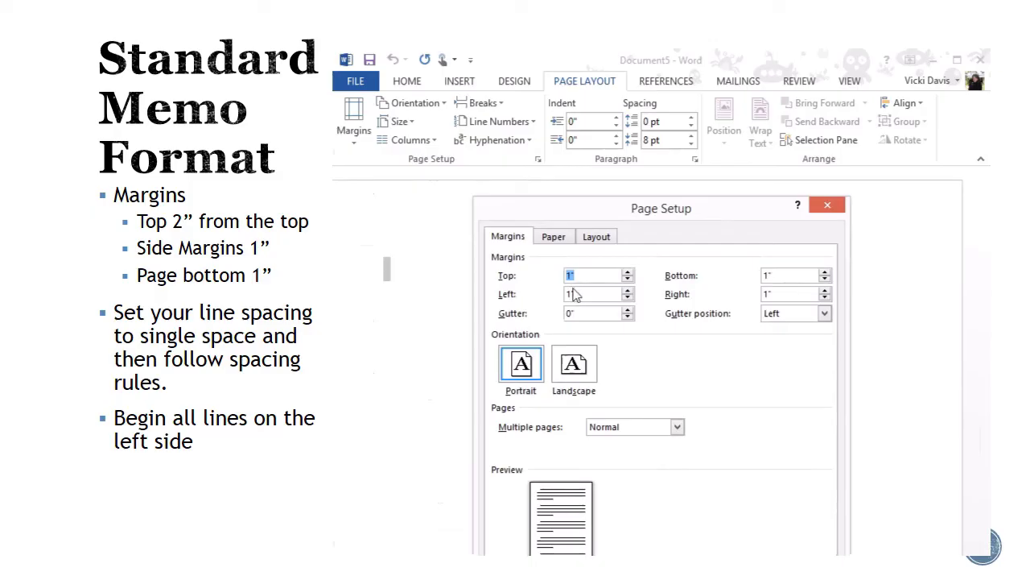
text(2")
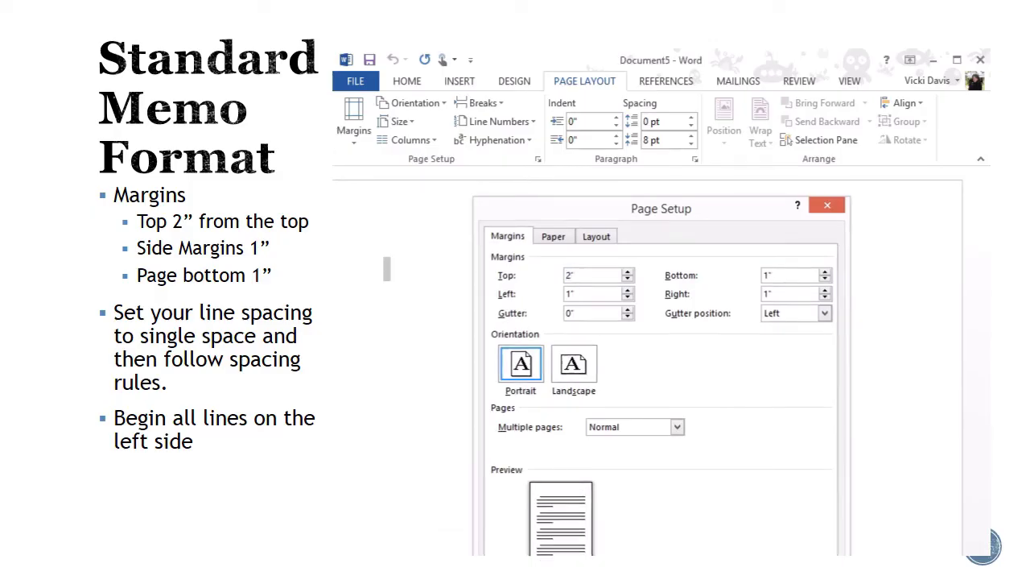
key(Return)
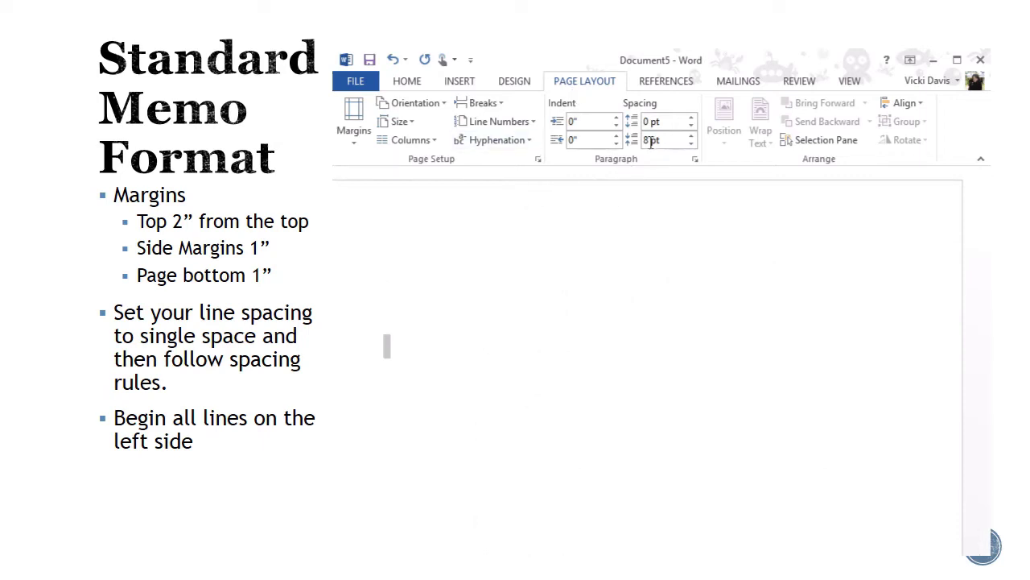
Set paragraphs to 0 pt spacing after with Single line spacing.
drag(651, 141, 644, 140)
click(696, 164)
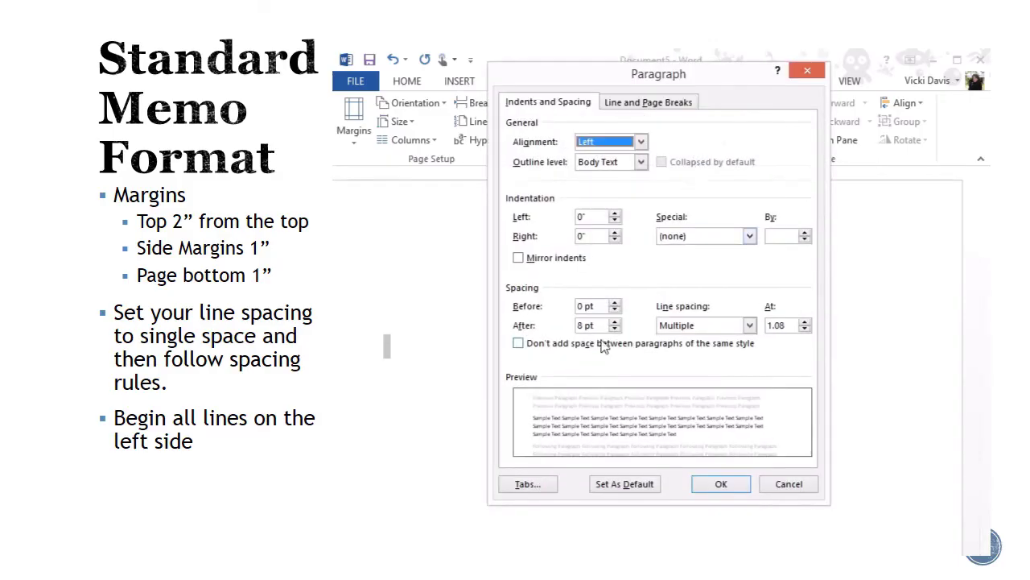
double_click(581, 326)
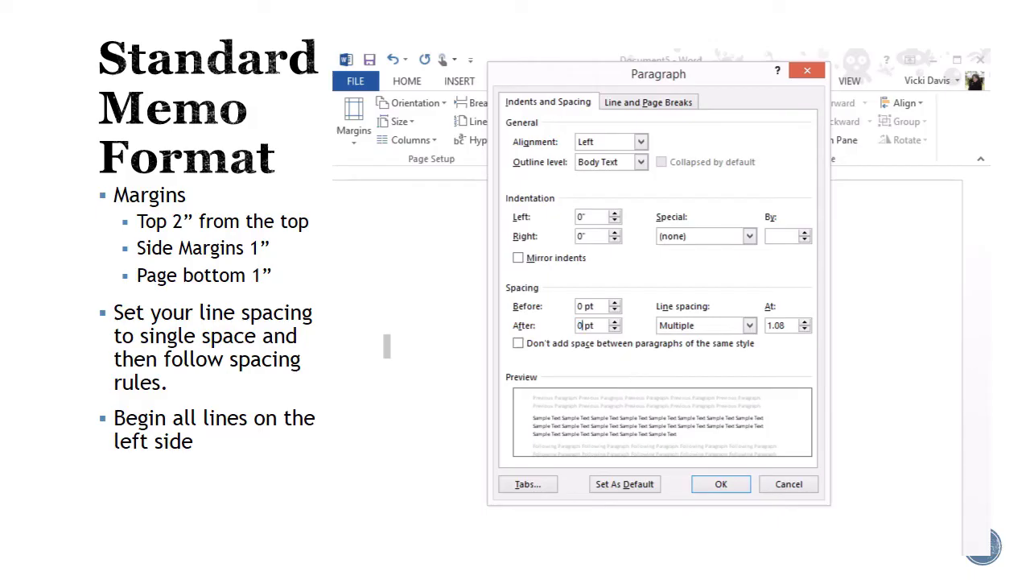
text(0)
click(712, 327)
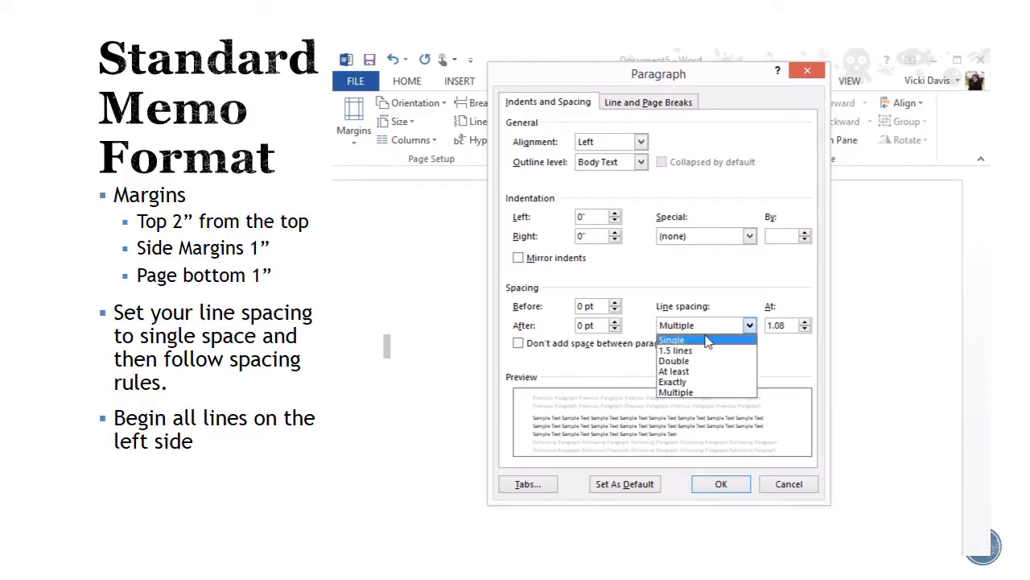
click(707, 339)
click(720, 485)
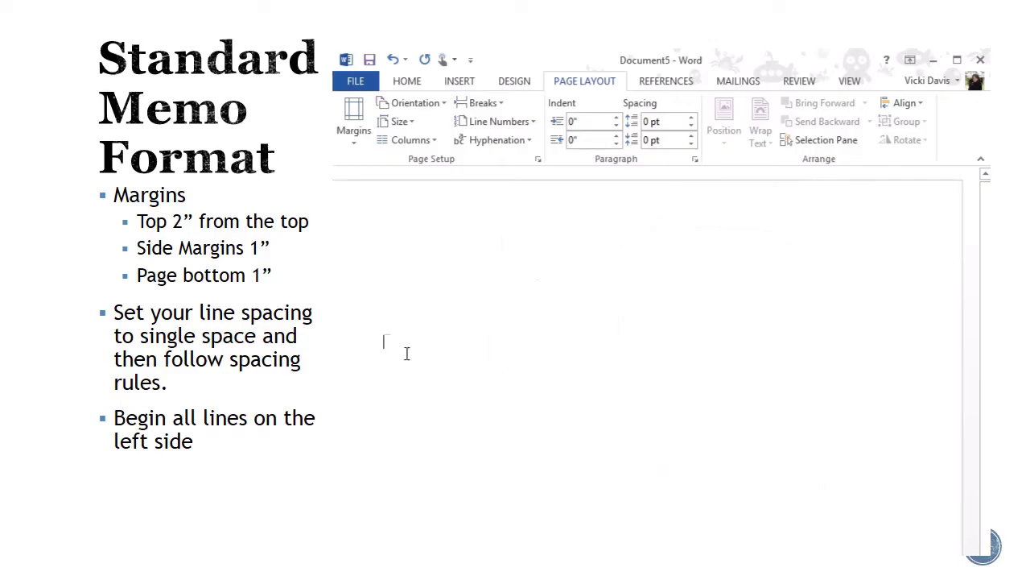
Switch the font to Times New Roman and type the MEMO heading.
click(406, 82)
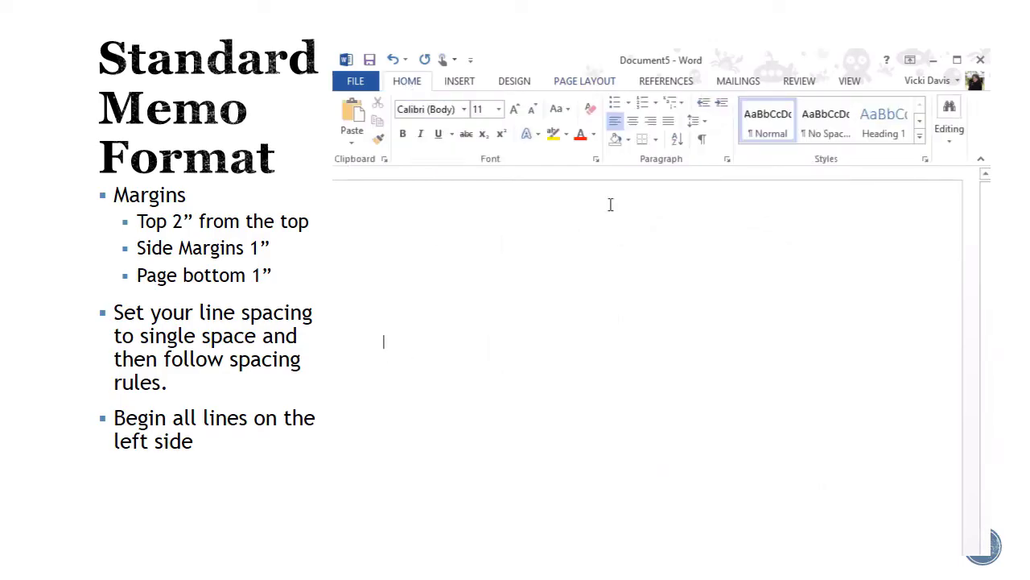
click(465, 111)
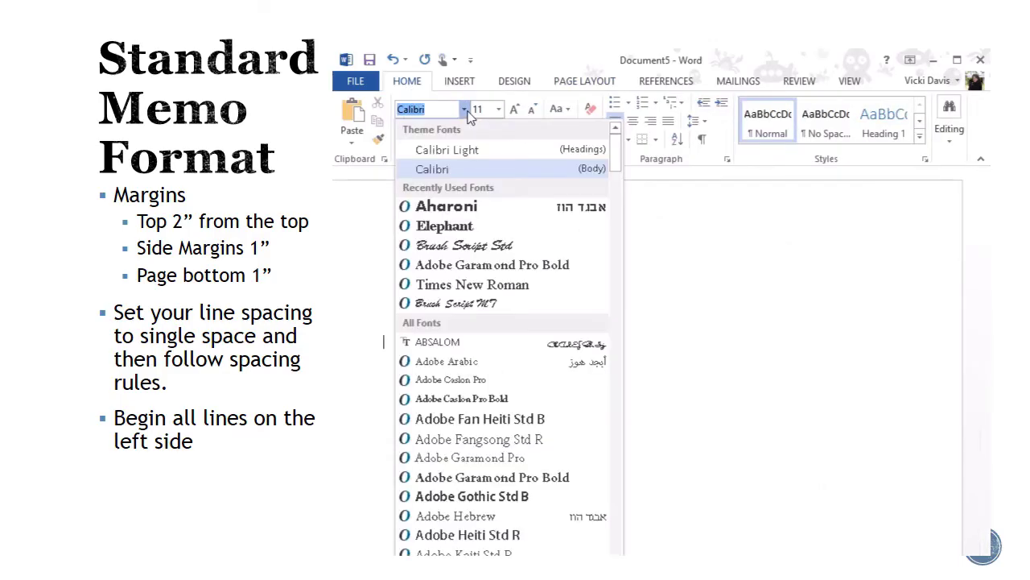
click(489, 287)
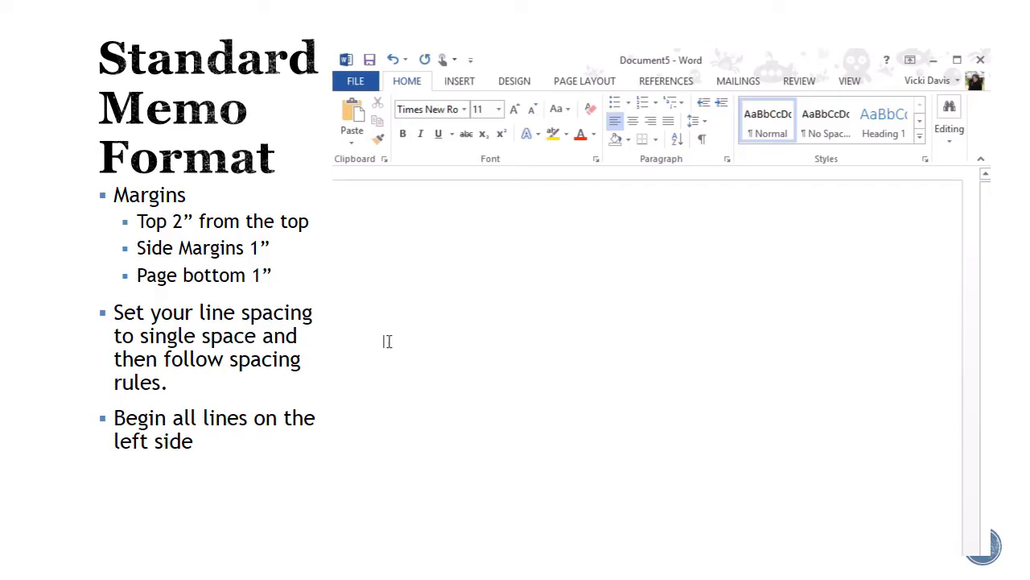
text(MEMO)
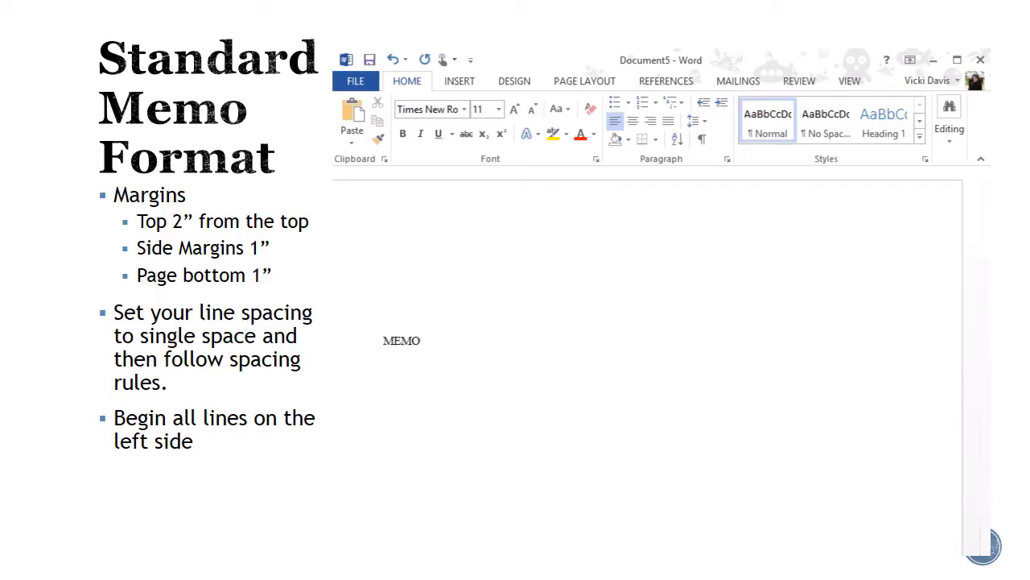
key(Return)
Add tab-aligned lines: TO: Awesome Student, then FROM: with the sender's name.
text(TO:)
key(Tab)
key(Tab)
text(Awesome Studen)
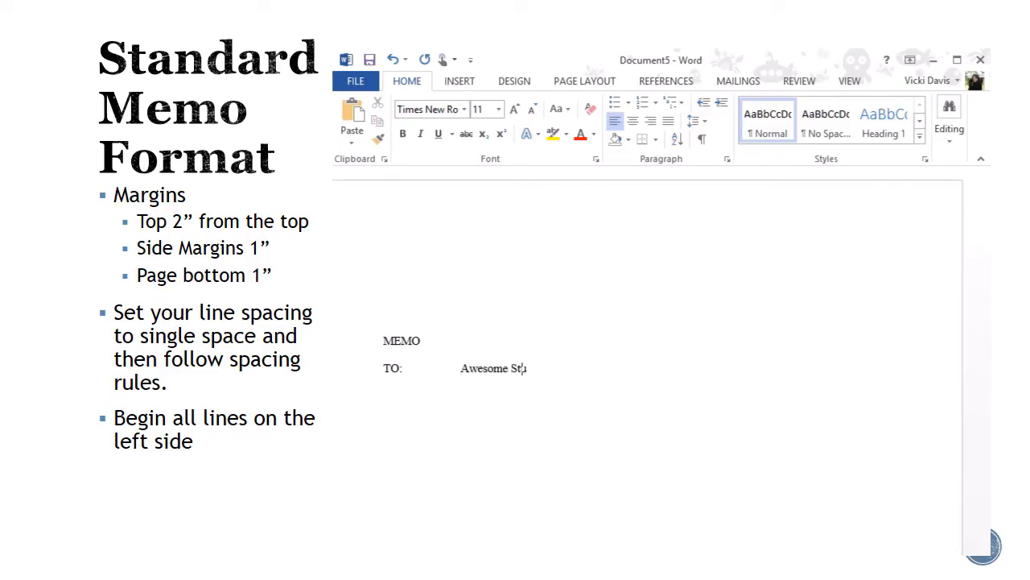
text(t)
key(Return)
text(FROM:)
key(Tab)
text(Vicki Davis)
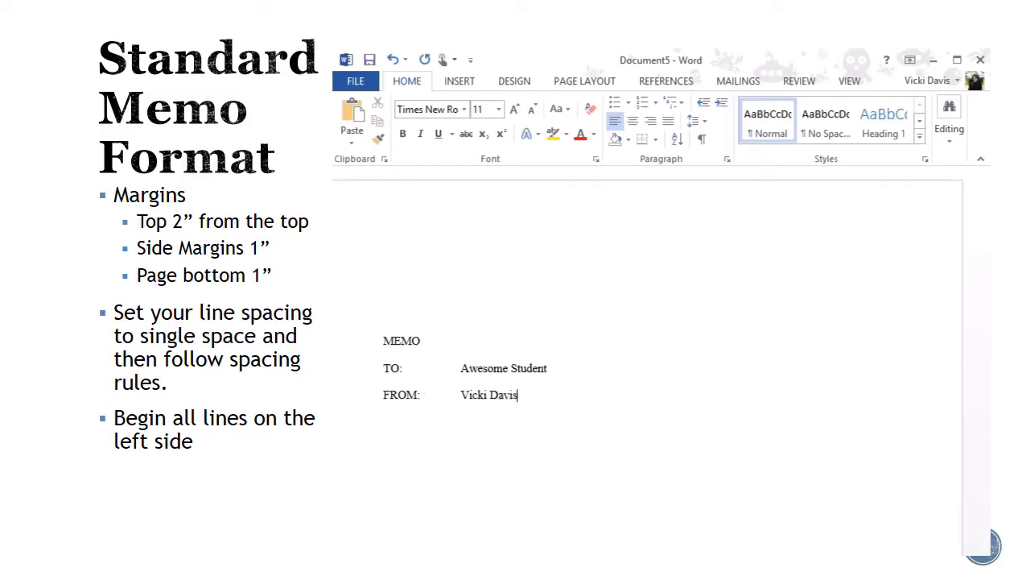
key(Return)
Insert a tab-aligned DATE: November 4, 2014 line above the TO line.
key(Up)
key(Up)
key(Up)
key(Up)
key(Return)
text(DATE:)
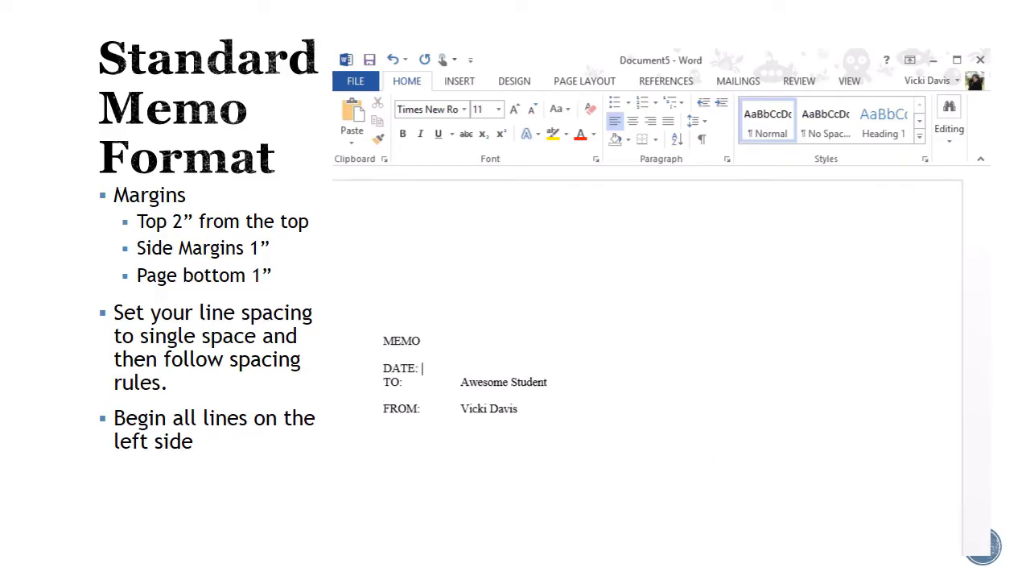
key(Tab)
text(November 4)
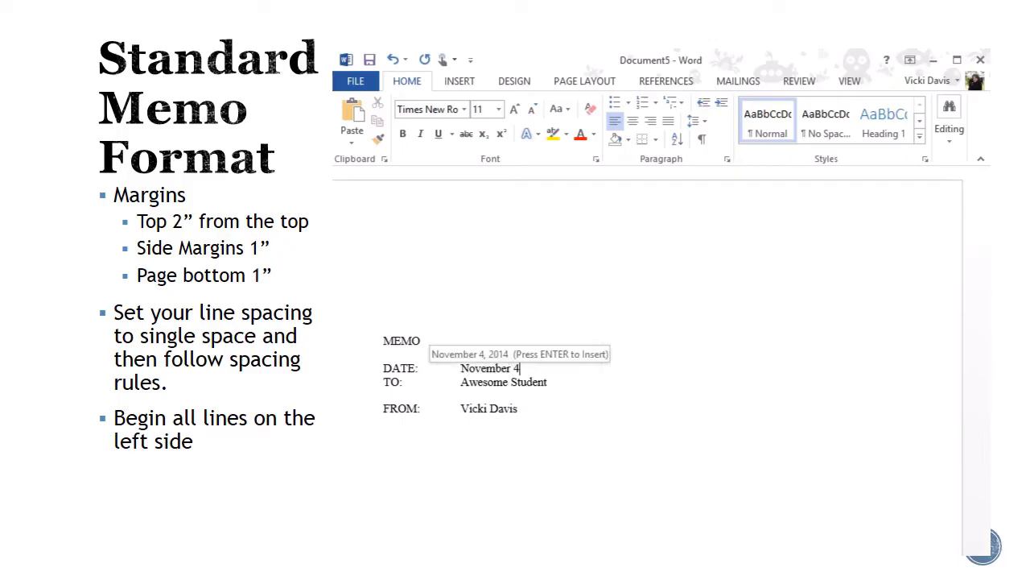
text(, 2014)
key(Return)
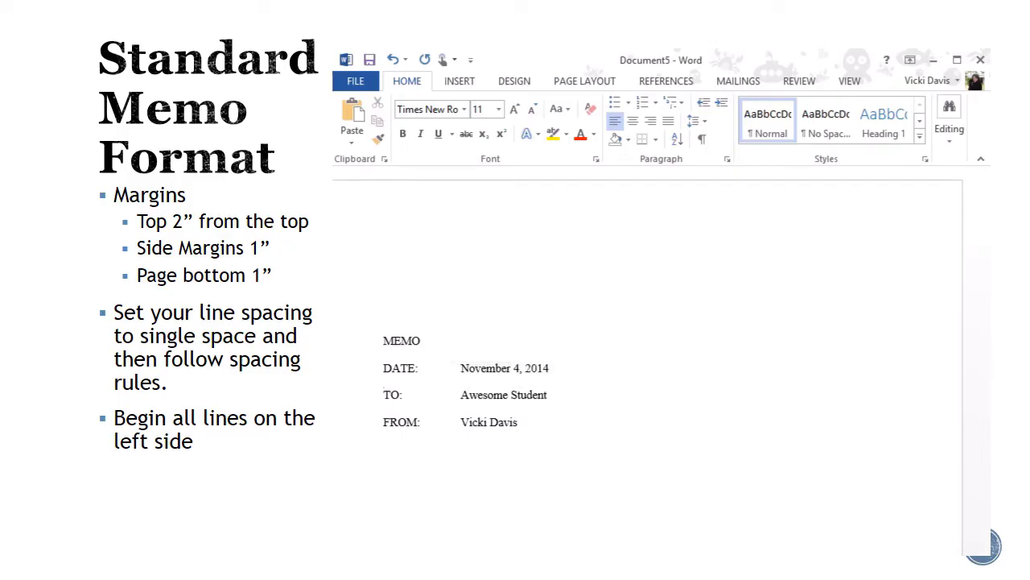
Add the tab-aligned line SUBJECT: How amazing that you are after the sender line.
click(533, 421)
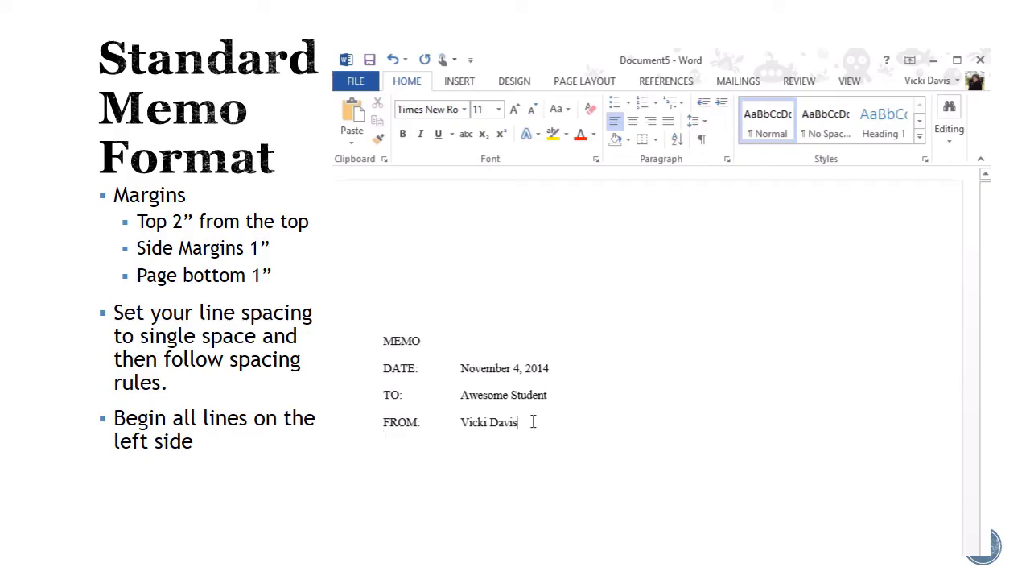
key(Return)
text(SUBJE)
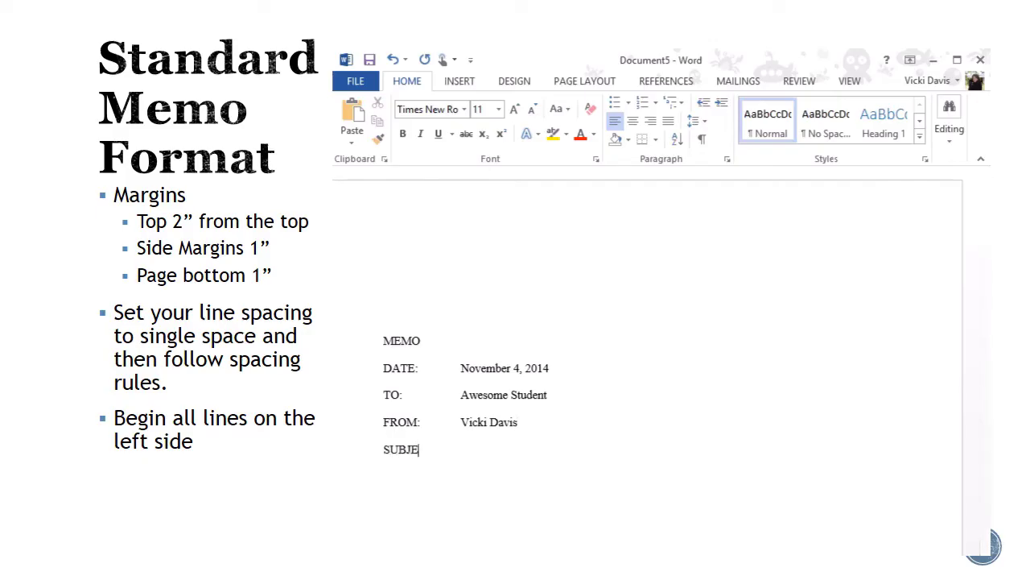
text(CT:)
key(Tab)
text(How amazing that you are)
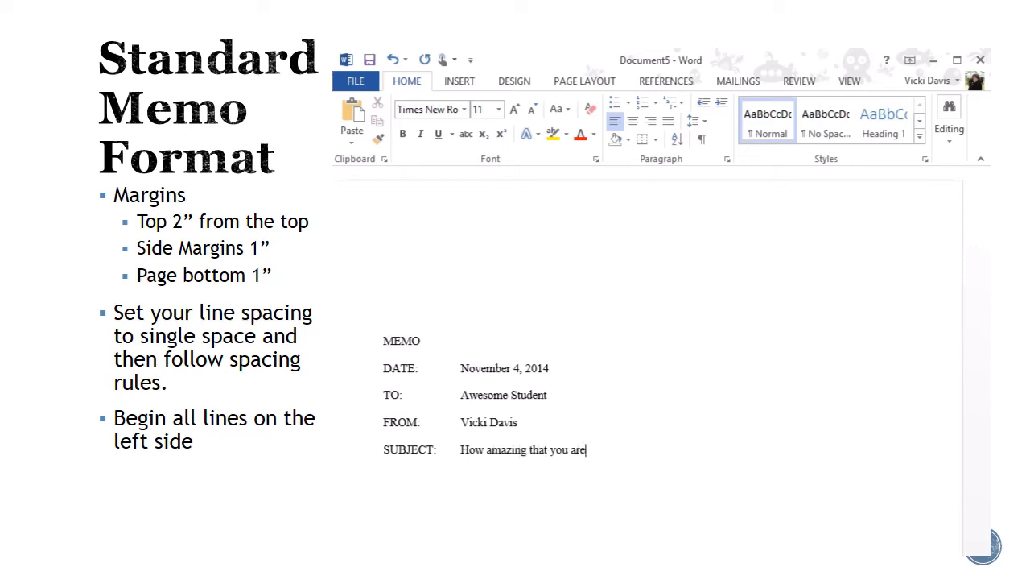
Type the body paragraphs 'Type my paragraphs here.' and 'Double space paragraphs.'.
key(Return)
text(Type my paragraphs here.)
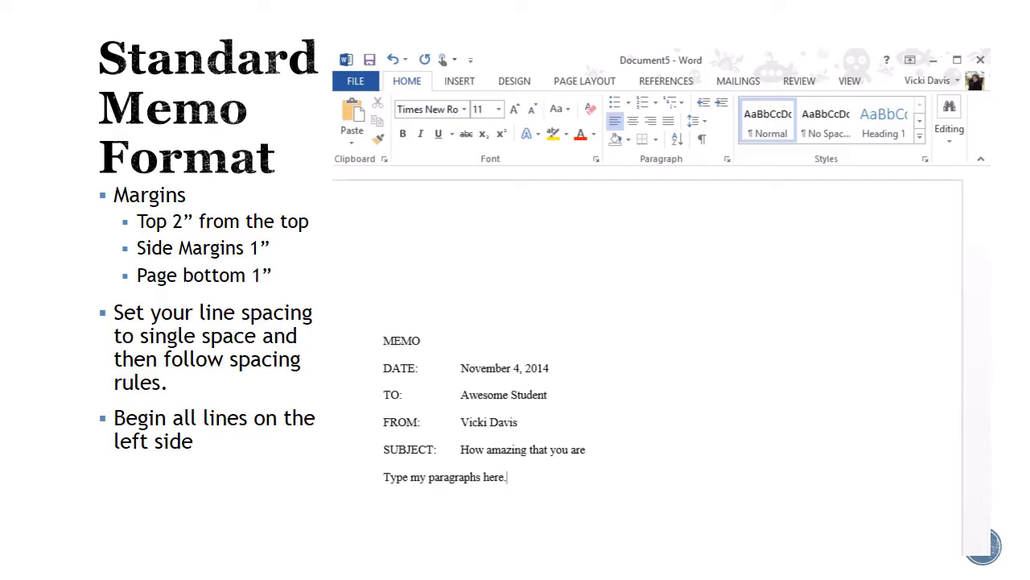
key(Return)
text(Double space paragraps)
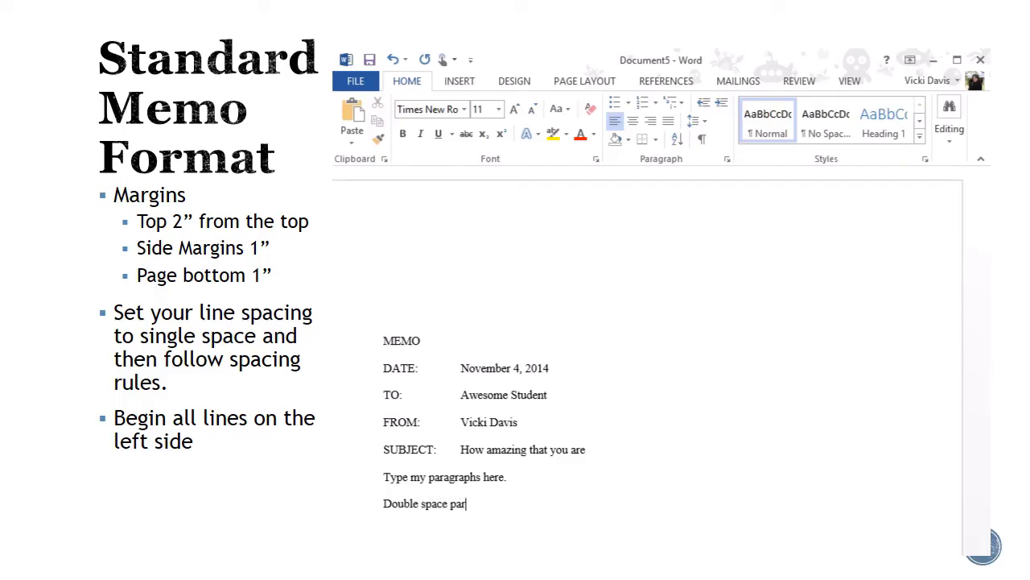
key(BackSpace)
text(hs.)
Add a closing Enclosure line below the body.
key(Return)
text(kd)
key(BackSpace)
key(BackSpace)
text(Enclosure)
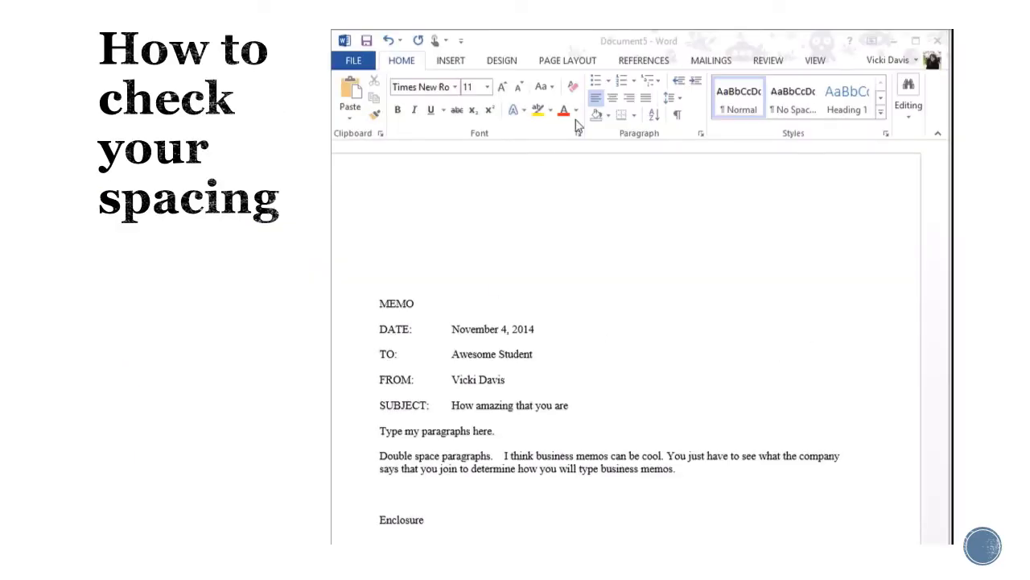
Show formatting marks, then delete the extra blank lines above Enclosure and the surplus spaces before 'I think'.
click(678, 117)
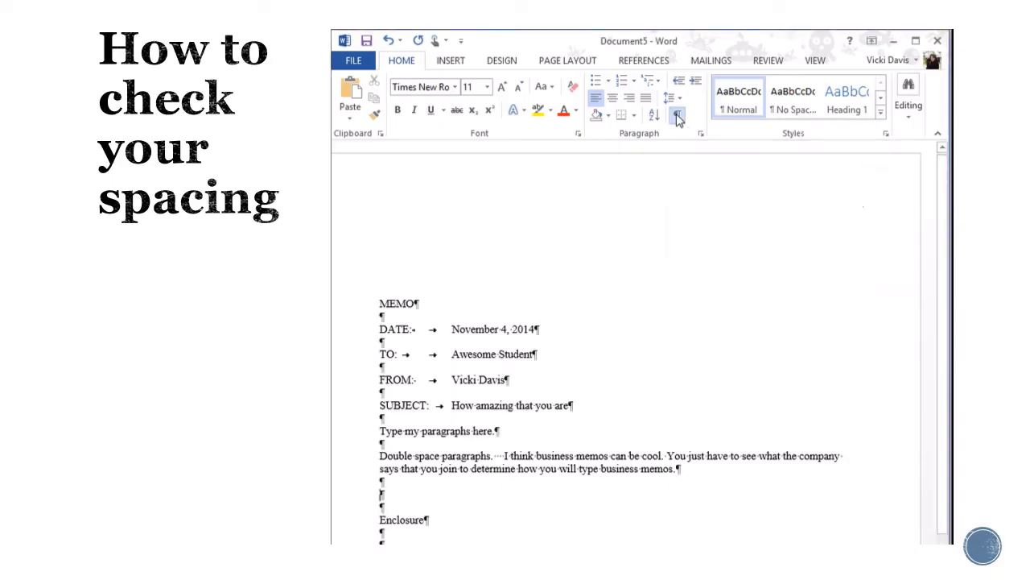
click(390, 506)
key(BackSpace)
key(BackSpace)
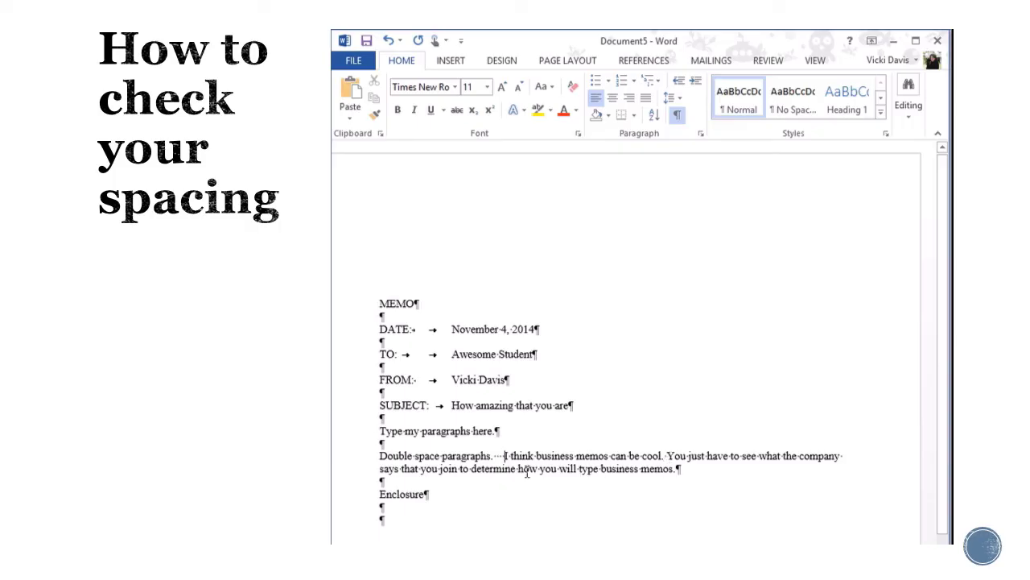
key(BackSpace)
key(BackSpace)
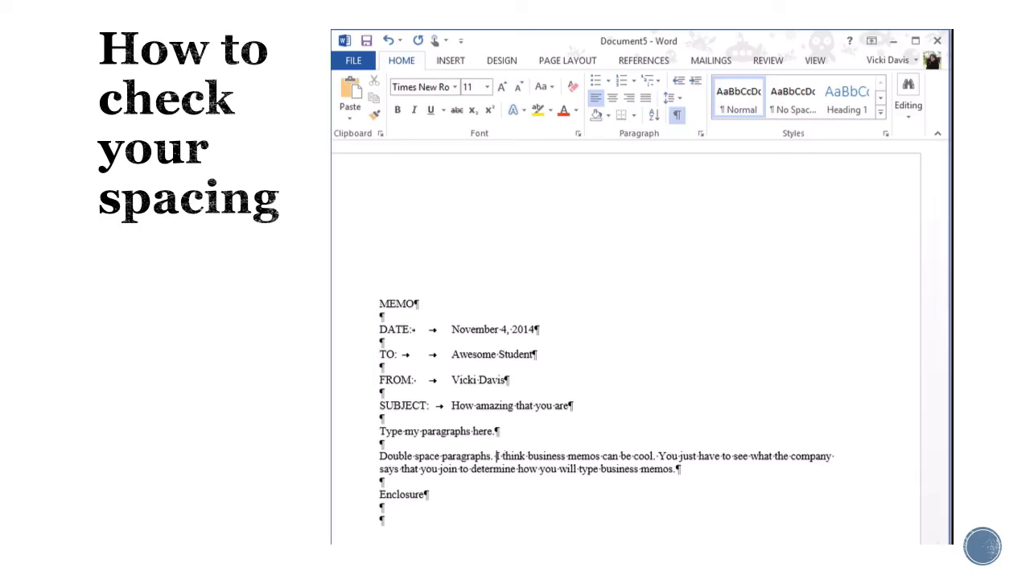